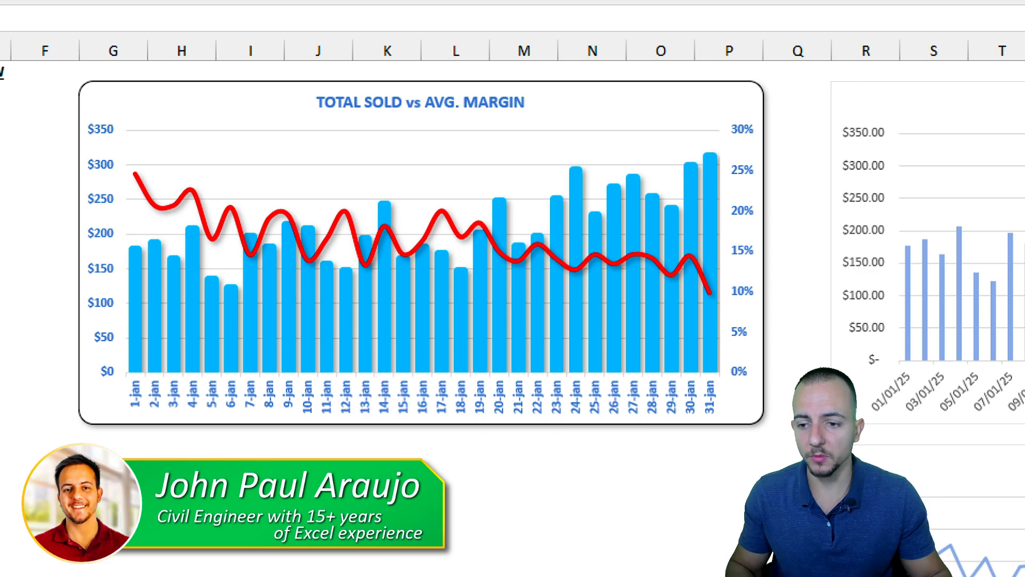
Examine the finished TOTAL SOLD vs AVG. MARGIN combo chart and the separate Total Sold and Avg. Margin charts.
left_click_drag(356, 296, 395, 356)
left_click_drag(441, 298, 480, 362)
left_click_drag(127, 161, 766, 297)
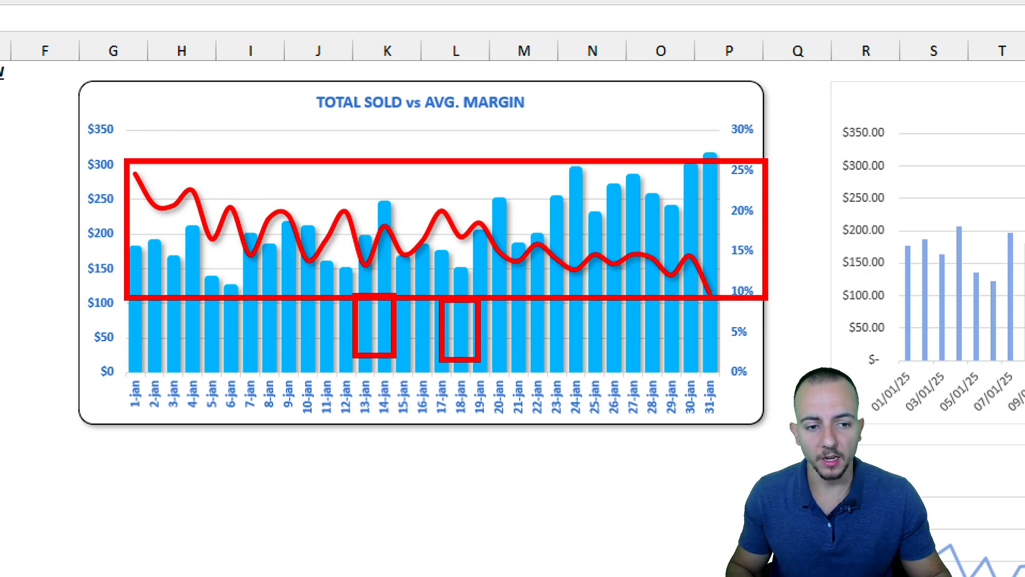
key("Escape")
scroll(795, 333, "right", 6)
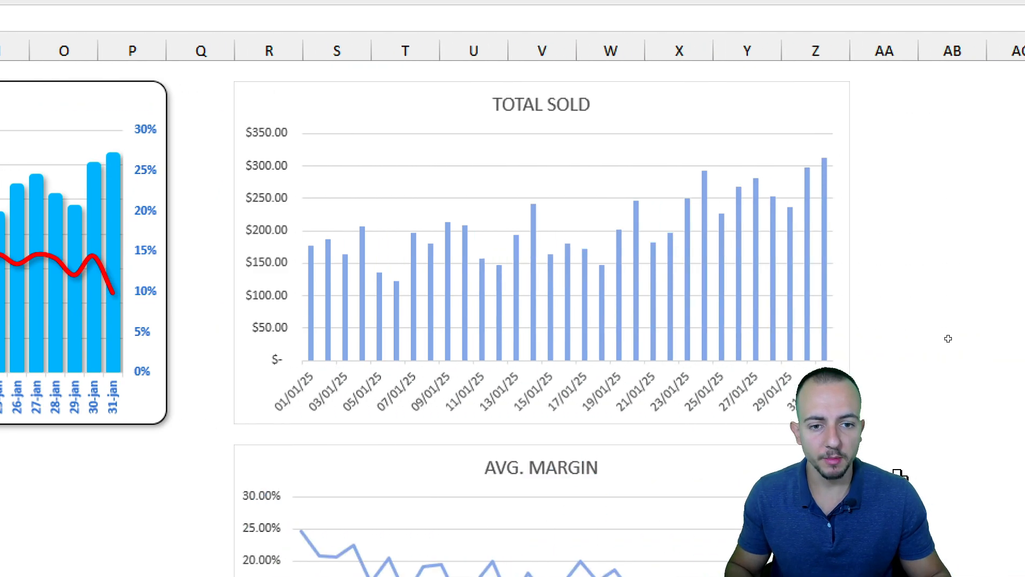
scroll(966, 379, "down", 5)
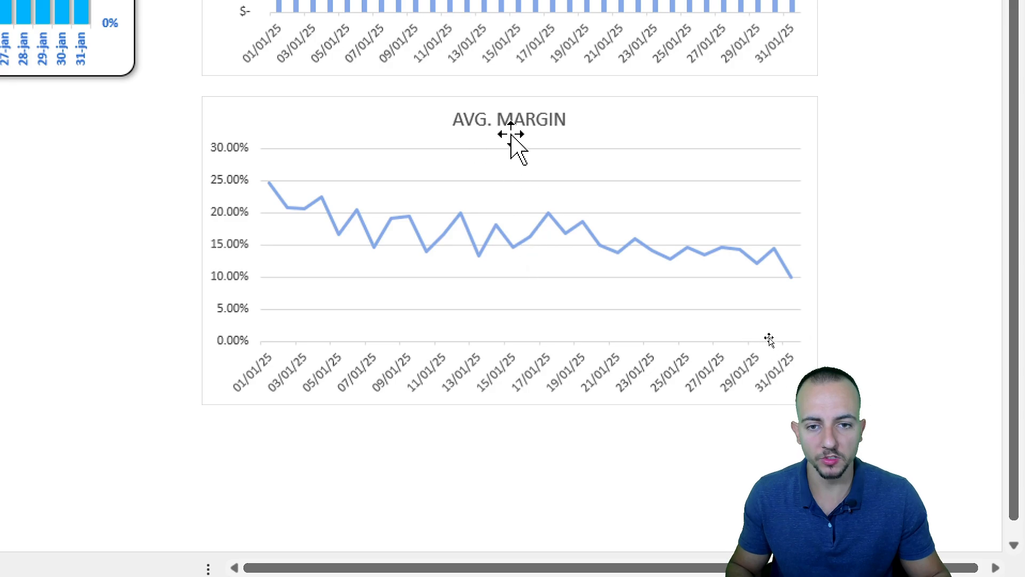
mouse_move(429, 104)
left_mouse_down()
mouse_move(545, 97)
mouse_move(458, 81)
left_mouse_up()
key("Escape")
key("ctrl+2")
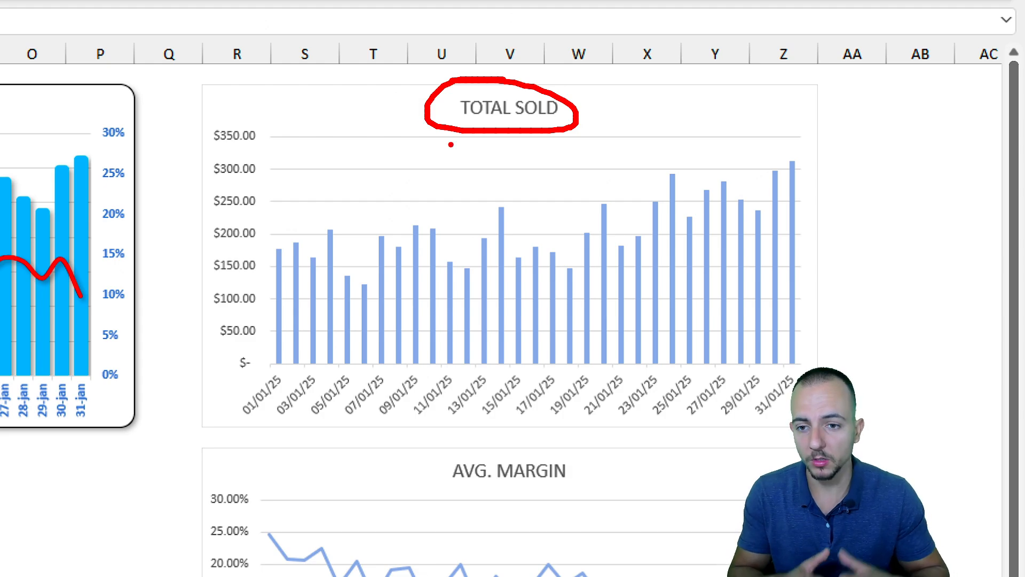
key("Escape")
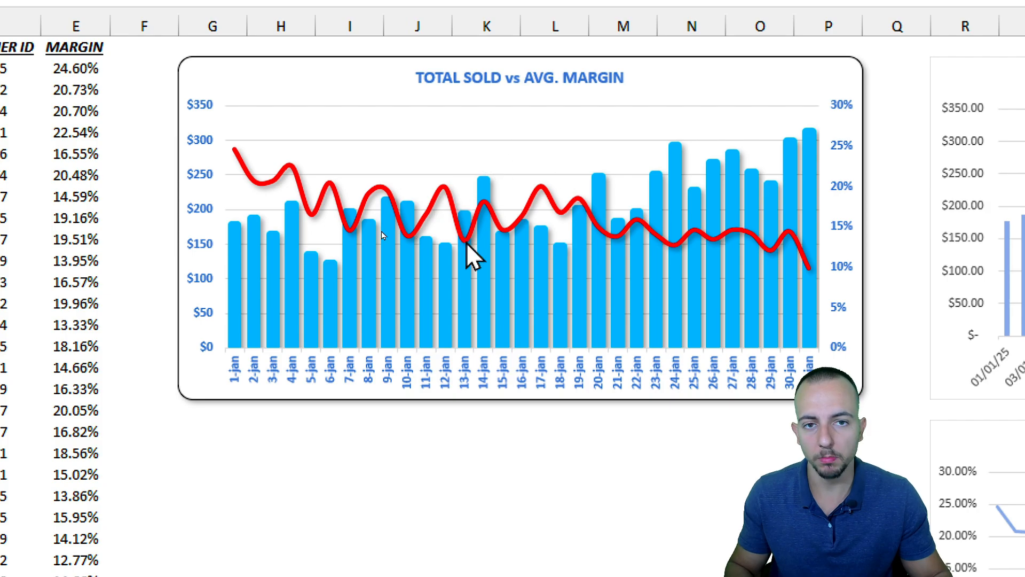
mouse_move(468, 271)
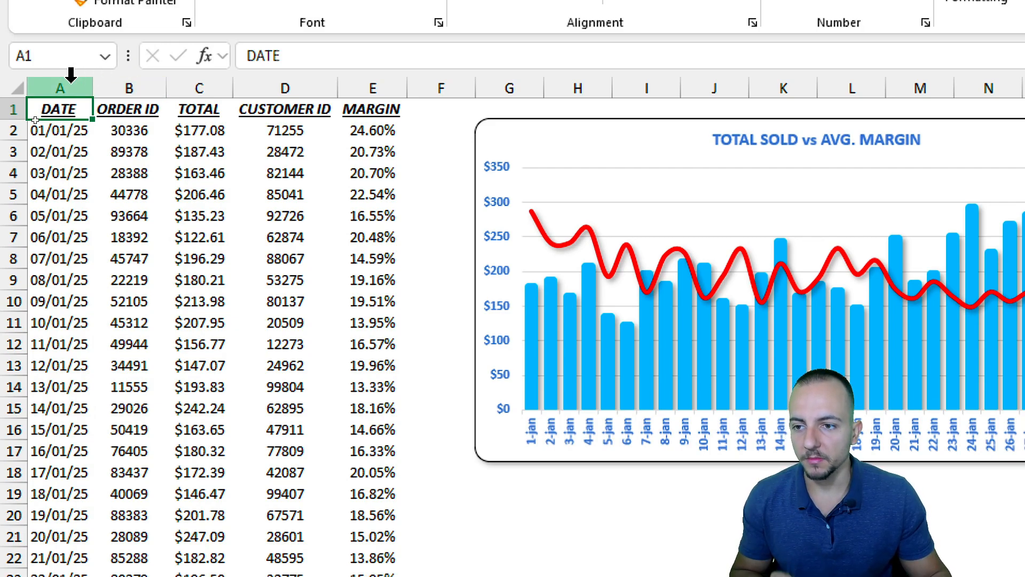
Select the data columns one at a time, then all together, then DATE, TOTAL and MARGIN together.
left_click(71, 75)
left_click(119, 74)
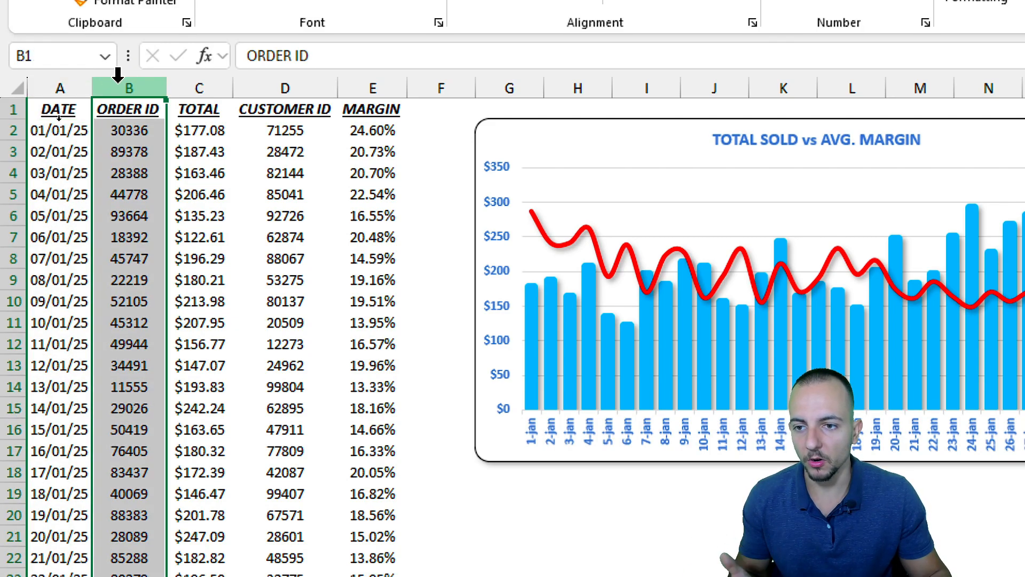
left_click(184, 74)
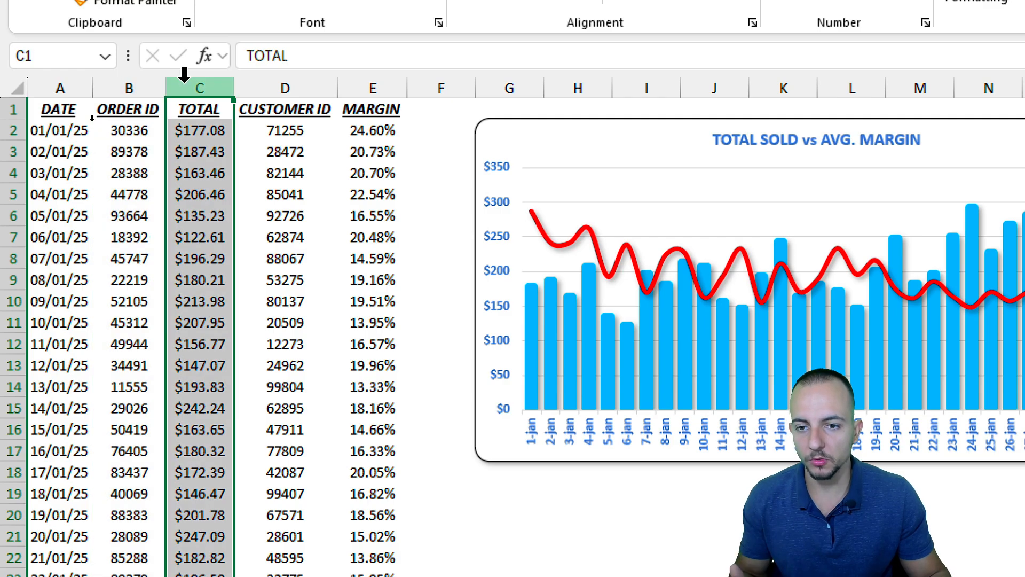
left_click(291, 74)
left_click(370, 85)
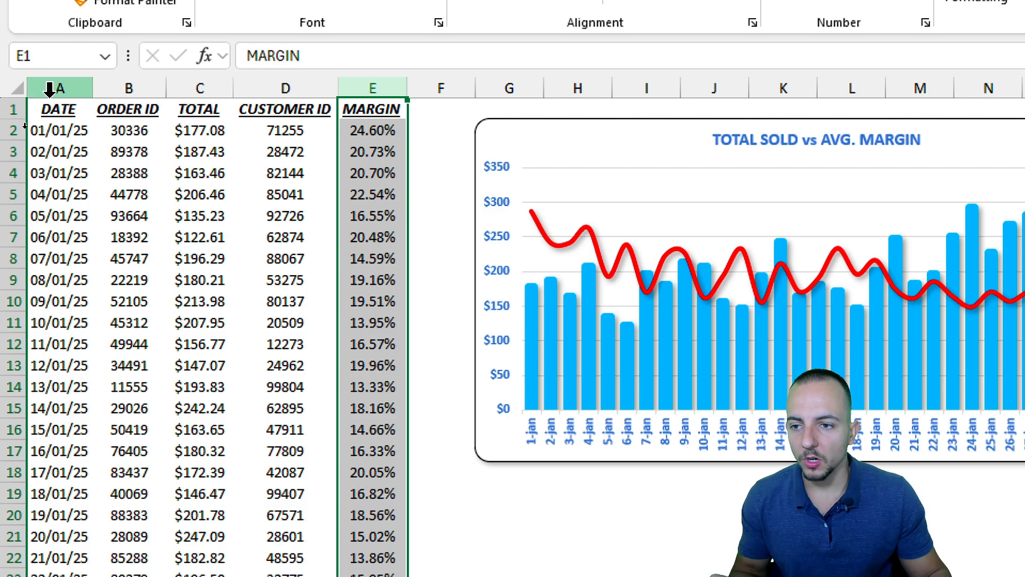
left_click_drag(50, 87, 366, 87)
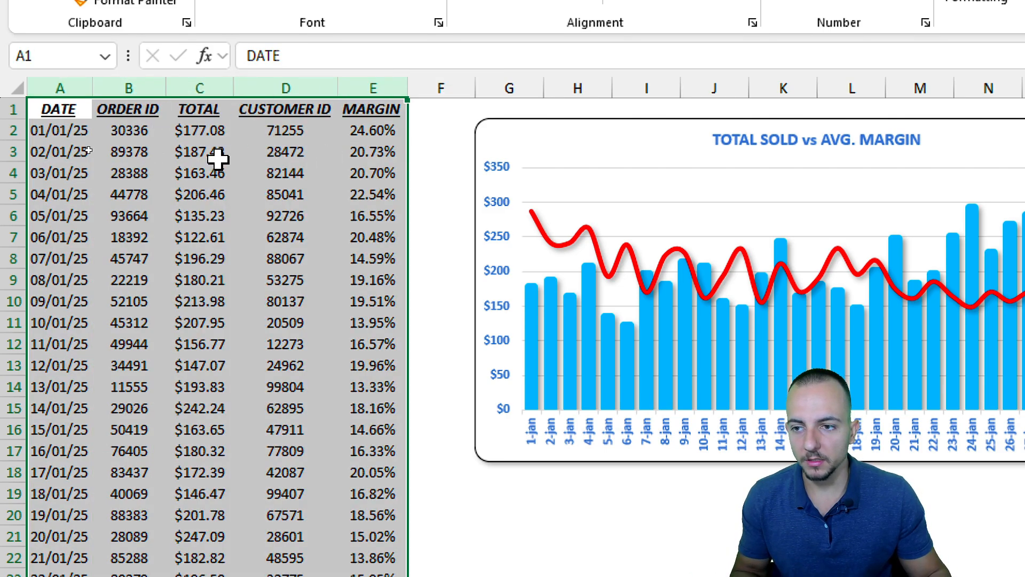
left_click(54, 86)
left_click(199, 81, "ctrl")
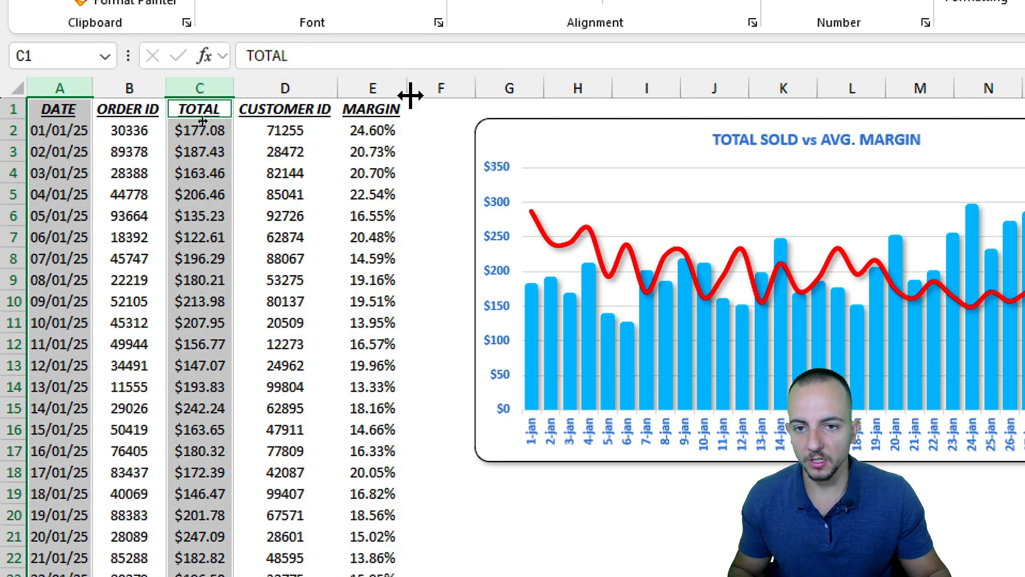
left_click(374, 80, "ctrl")
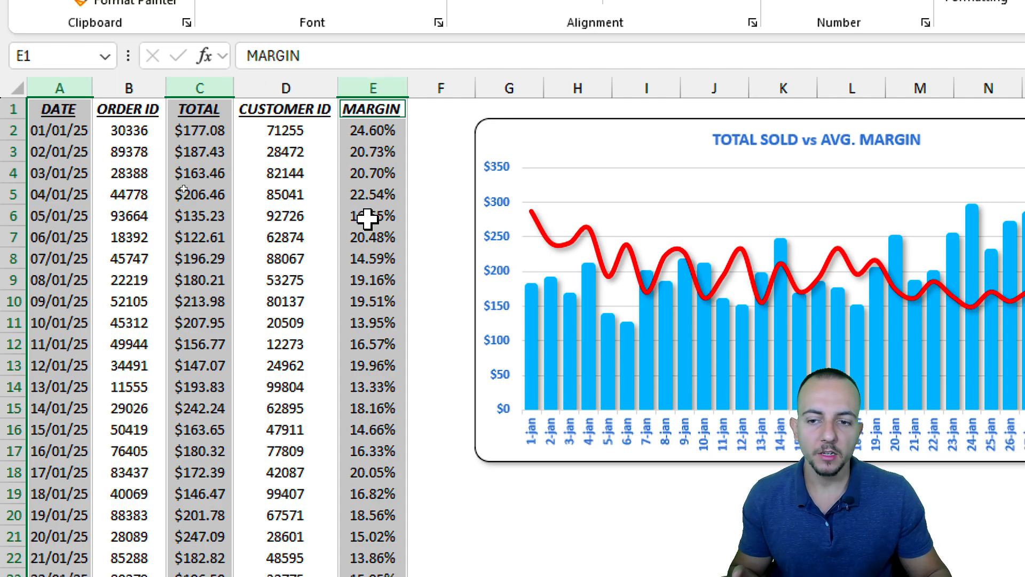
left_click(63, 110)
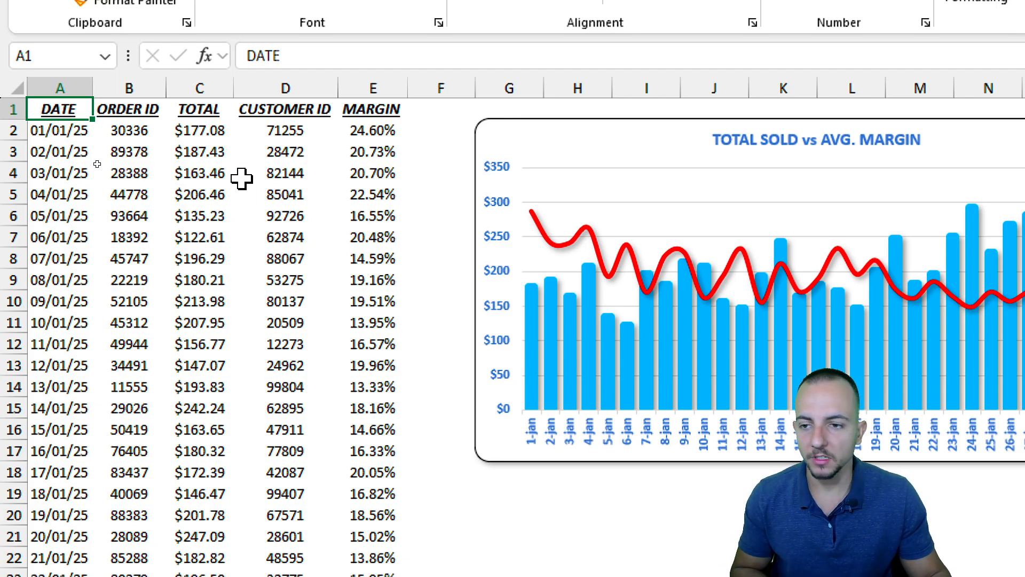
Select the DATE, TOTAL and MARGIN data columns together as the chart source.
left_click_drag(75, 110, 66, 576)
left_click_drag(66, 505, 64, 570)
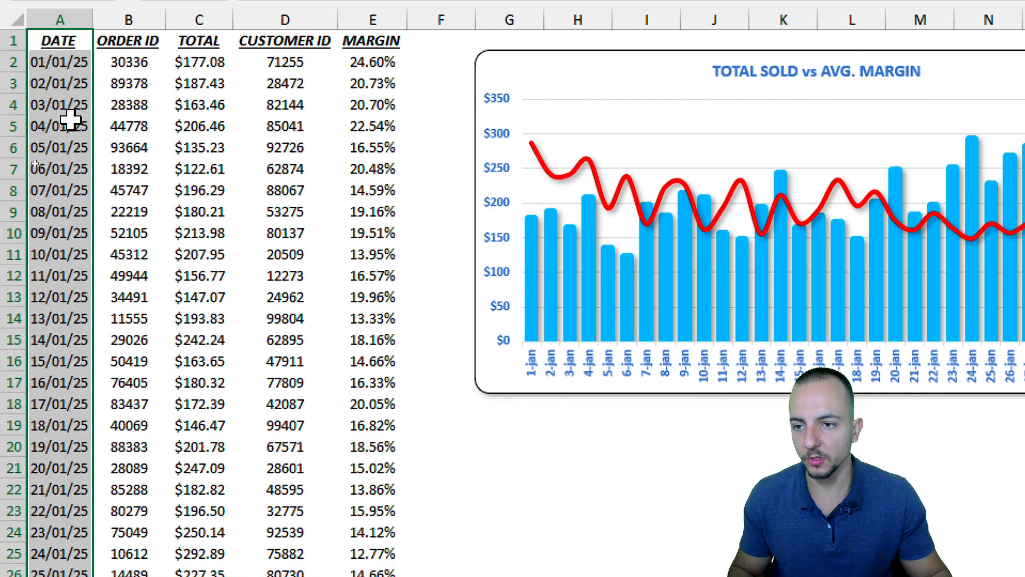
left_click(56, 74)
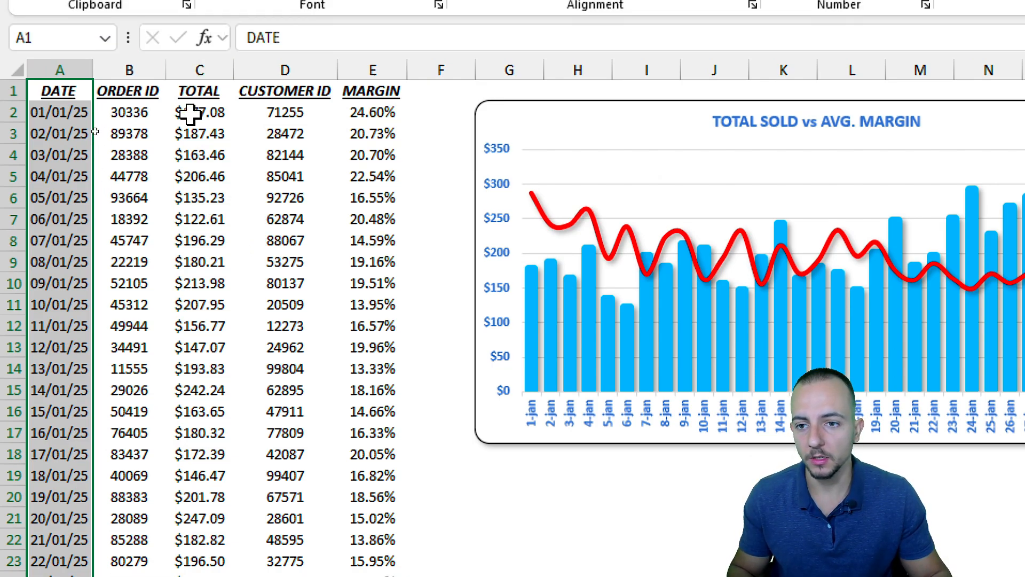
left_click_drag(200, 90, 201, 499)
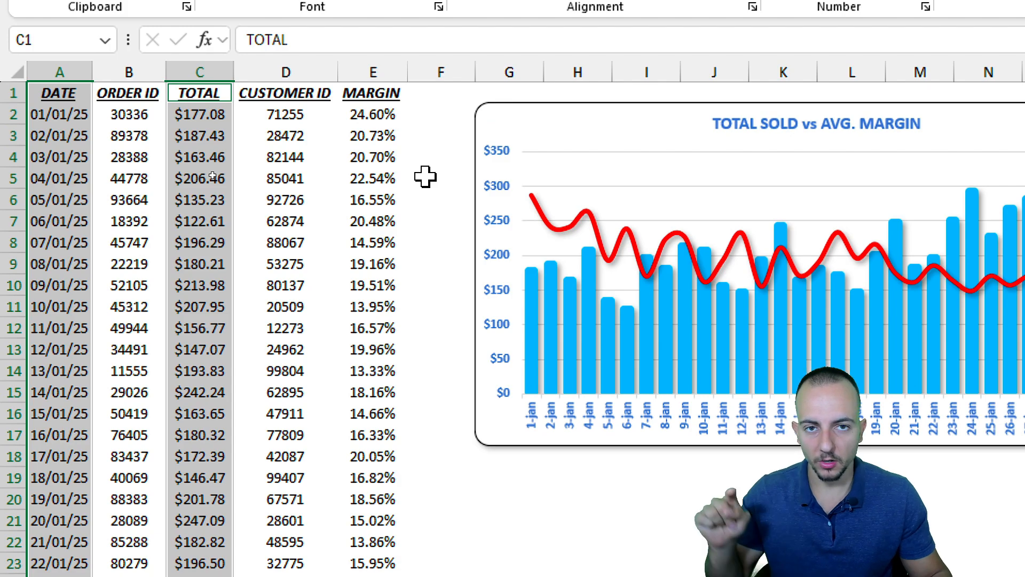
left_click_drag(380, 97, 372, 488)
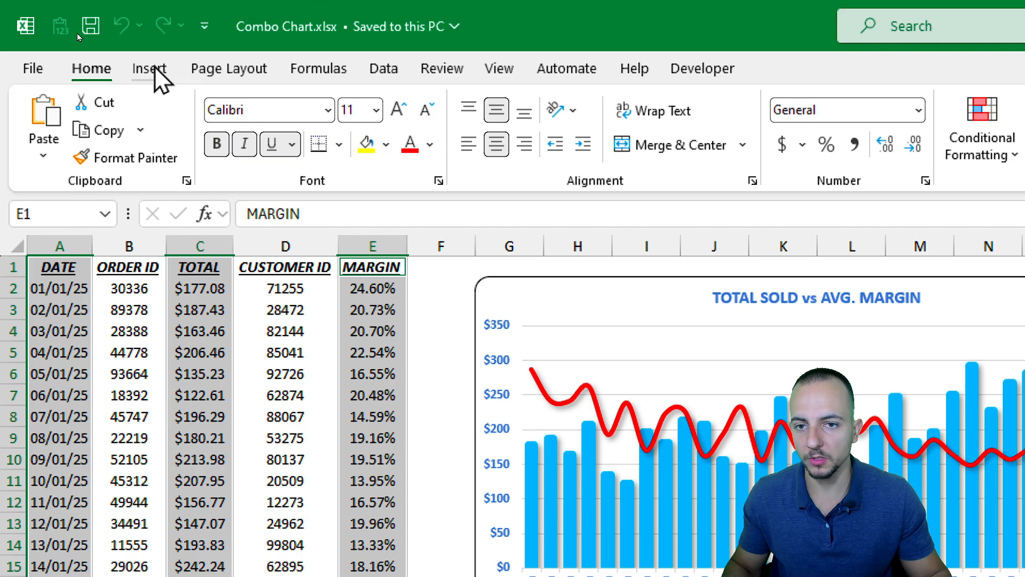
Insert a 2-D Line chart from the selected DATE, TOTAL and MARGIN data.
left_click(149, 66)
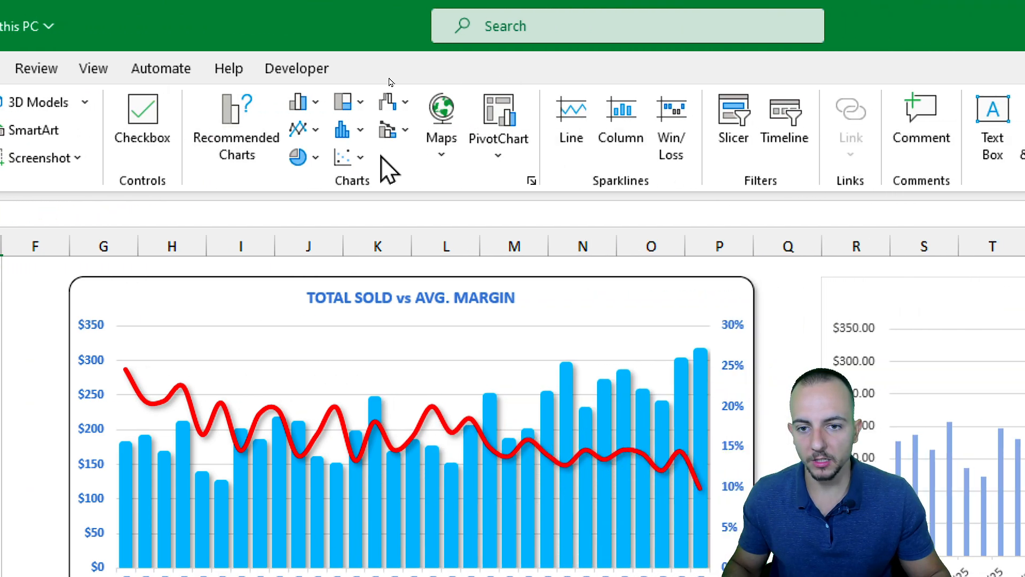
left_click(304, 105)
left_click(313, 104)
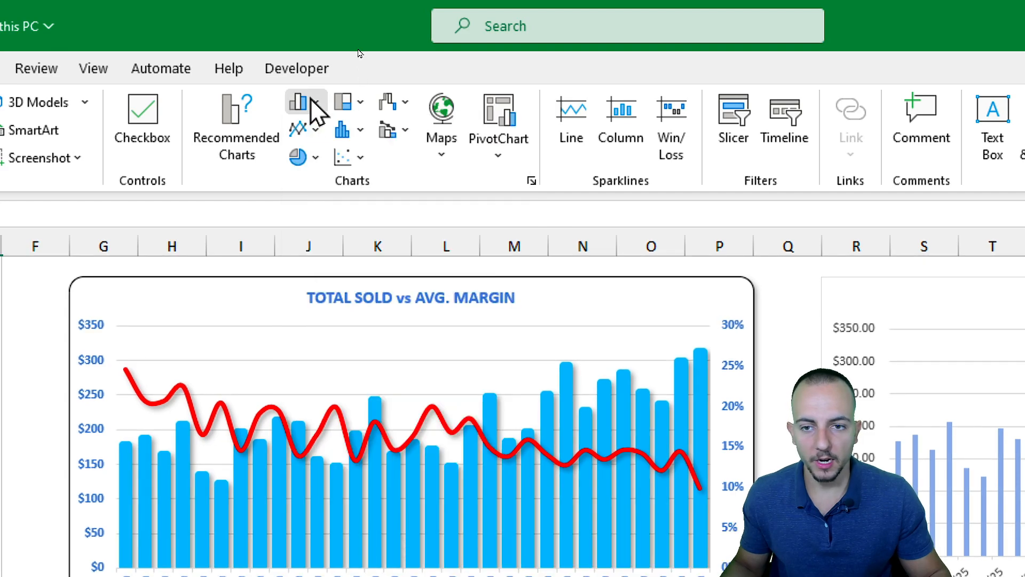
left_click(304, 129)
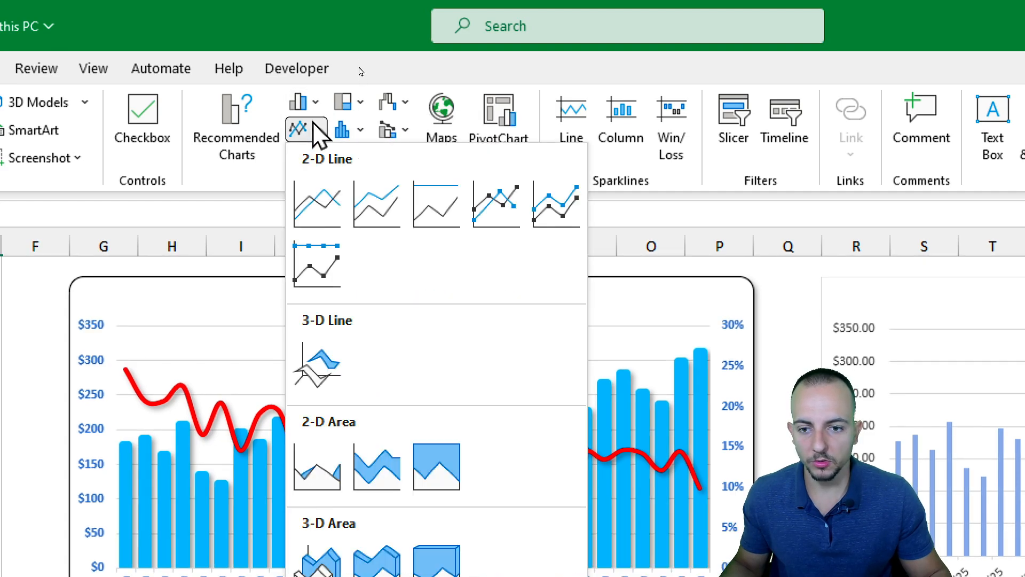
left_click(315, 203)
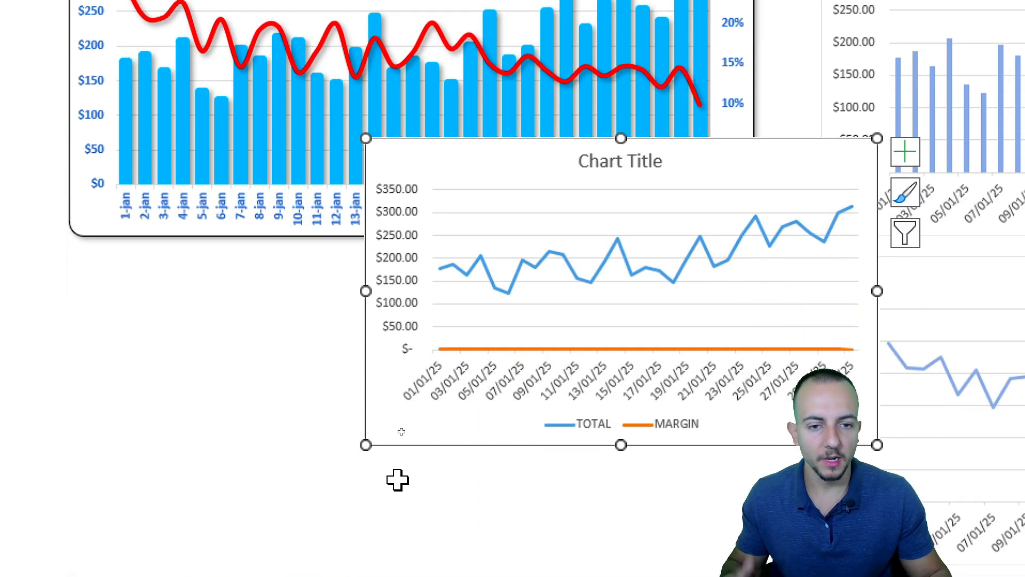
Move the new line chart below the combo chart and widen it to match its width.
scroll(209, 499, "down", 3)
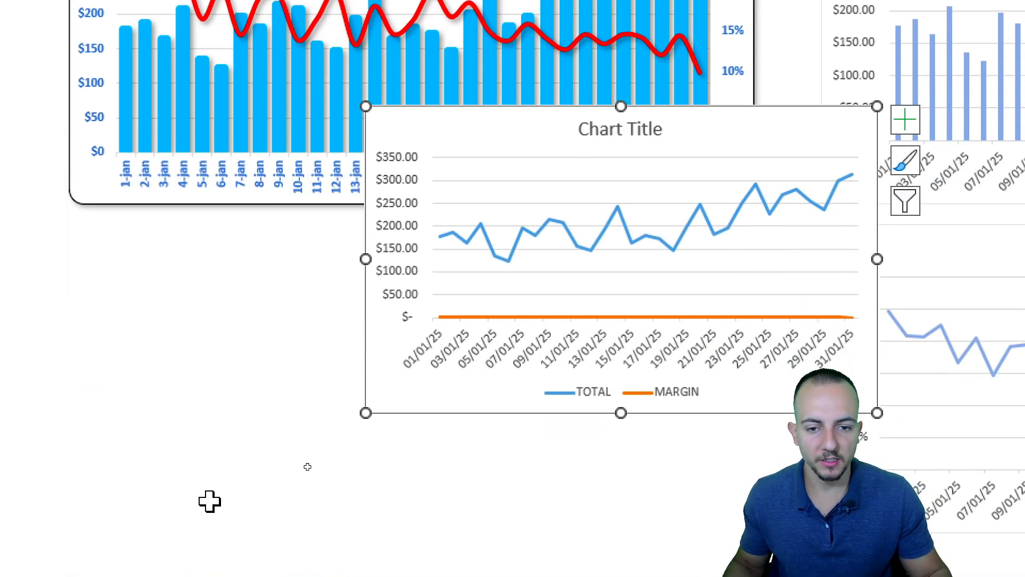
left_click_drag(442, 63, 167, 197)
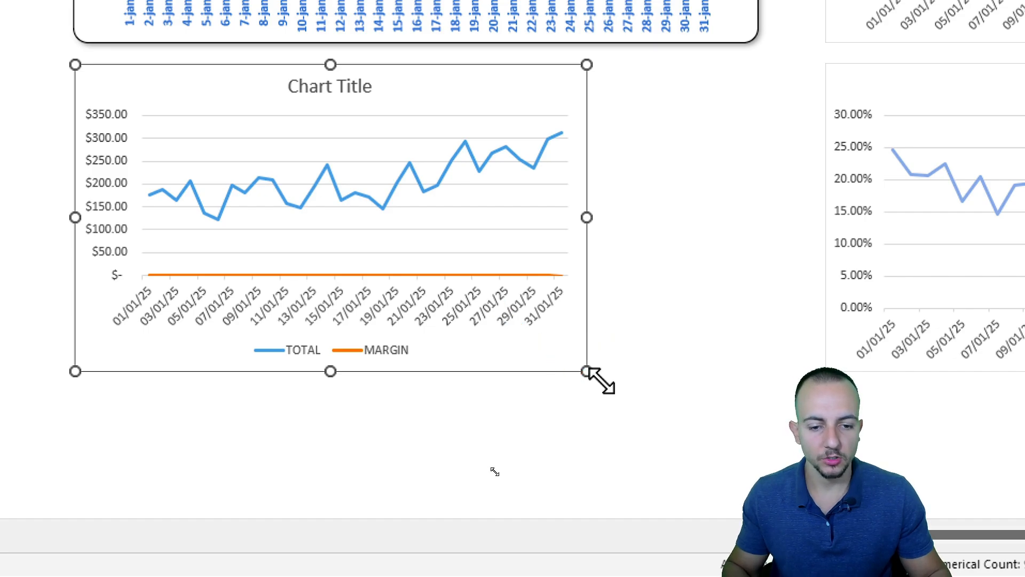
mouse_move(587, 371)
left_mouse_down()
mouse_move(739, 368)
mouse_move(747, 382)
left_mouse_up()
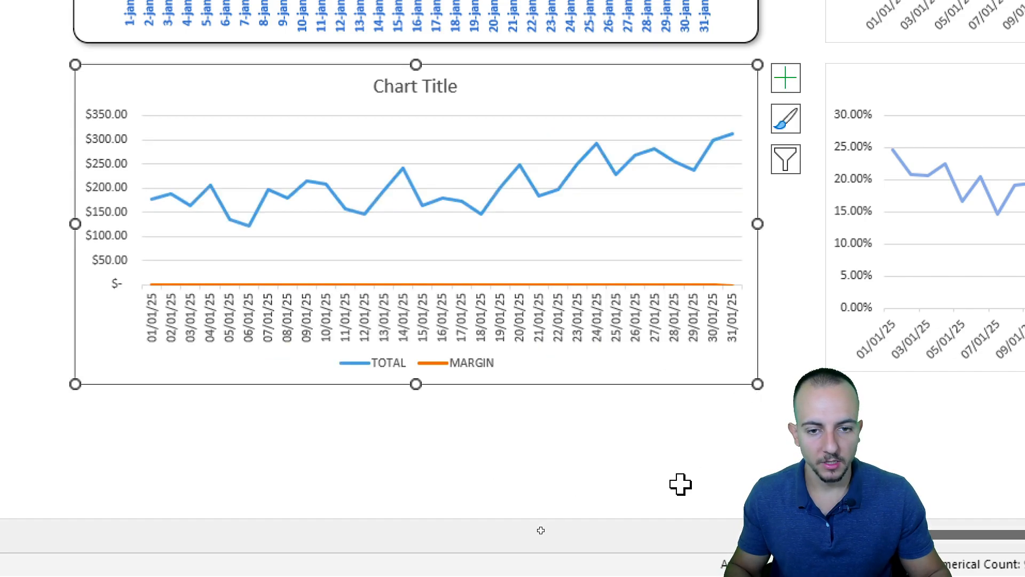
left_click(275, 446)
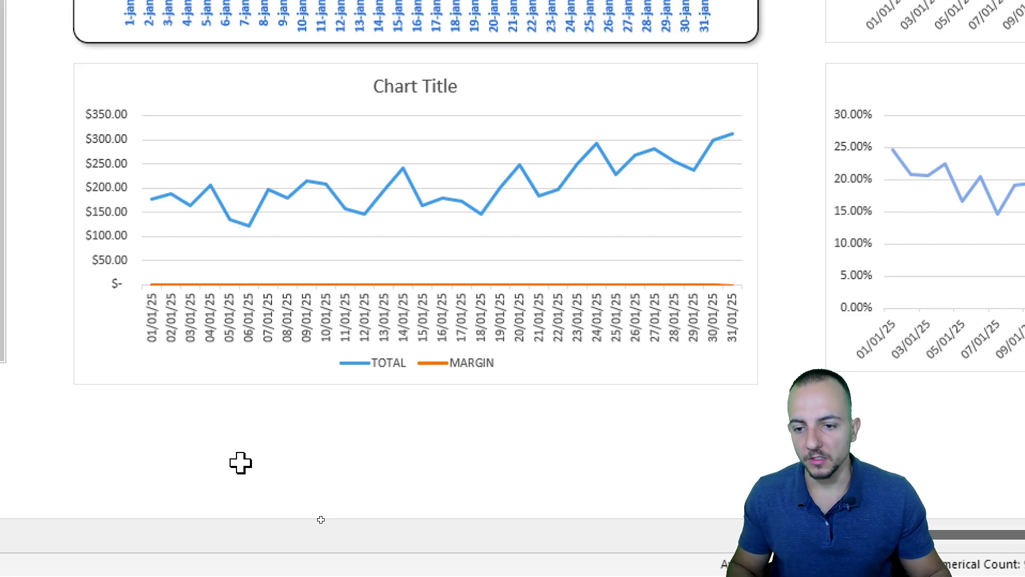
key("ctrl+2")
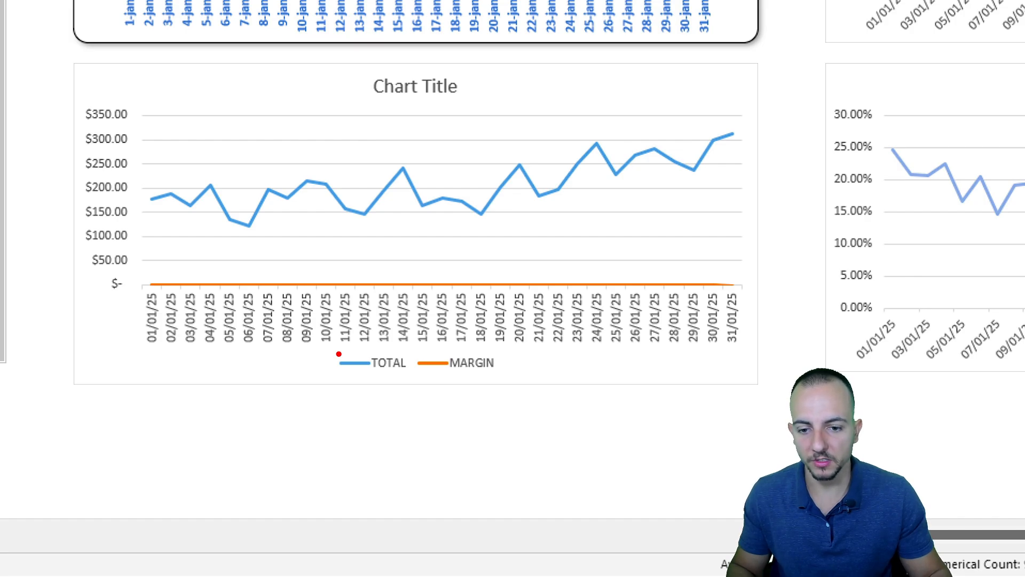
left_click_drag(335, 351, 411, 378)
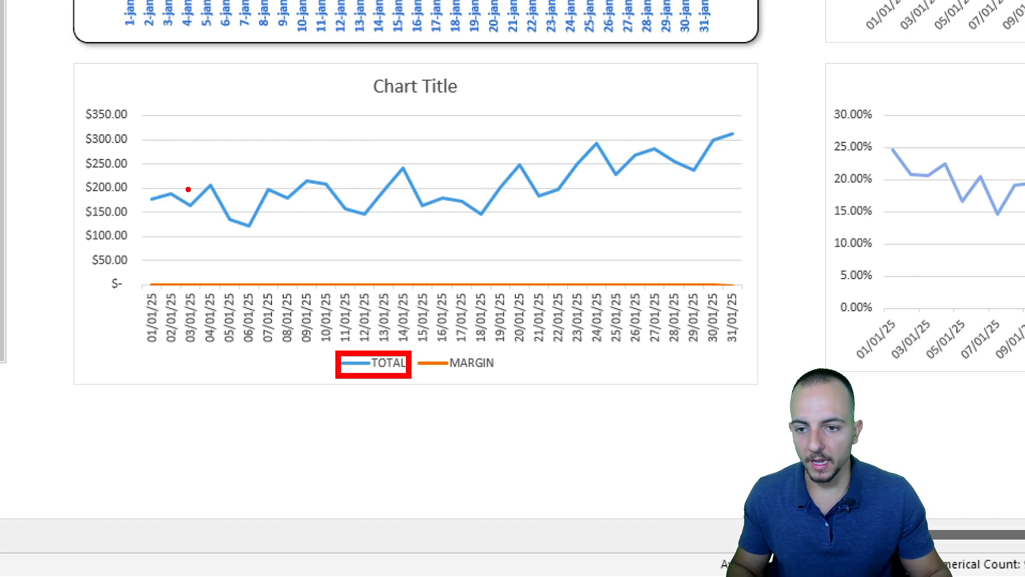
mouse_move(177, 169)
left_mouse_down()
mouse_move(389, 233)
mouse_move(664, 83)
mouse_move(142, 158)
left_mouse_up()
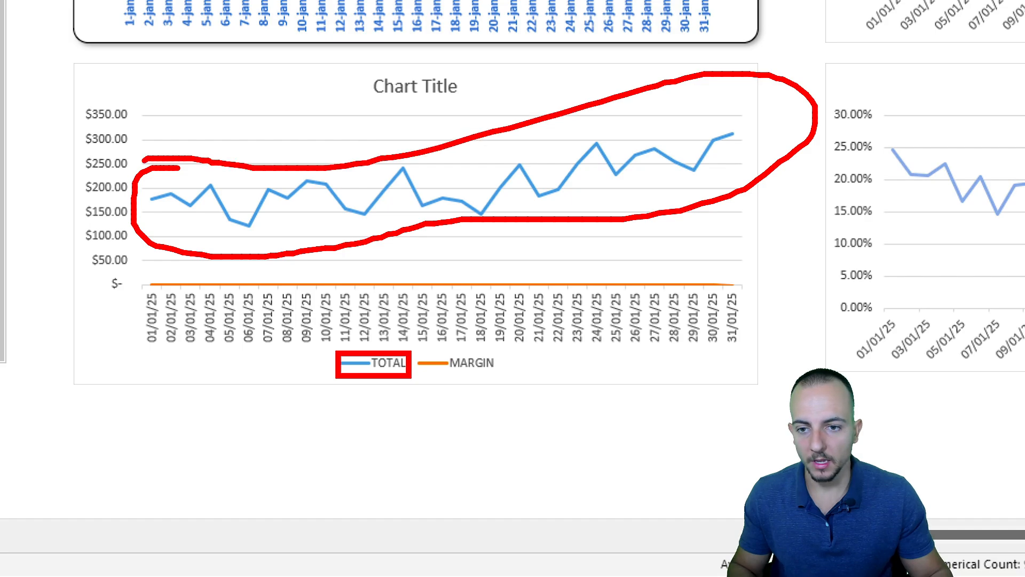
key("e")
left_click_drag(411, 342, 516, 384)
key("e")
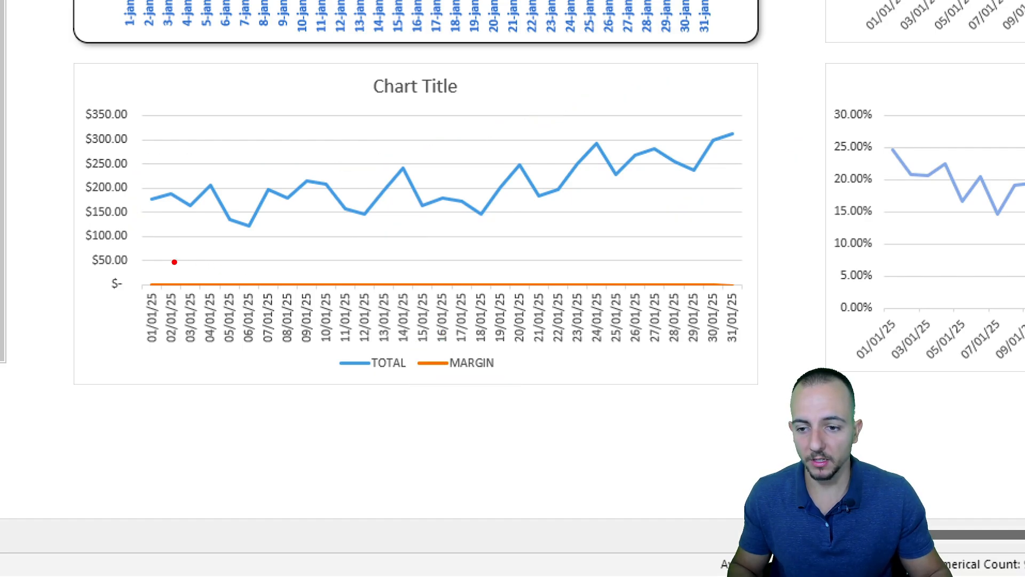
mouse_move(141, 262)
left_mouse_down()
mouse_move(355, 297)
mouse_move(768, 298)
left_mouse_up()
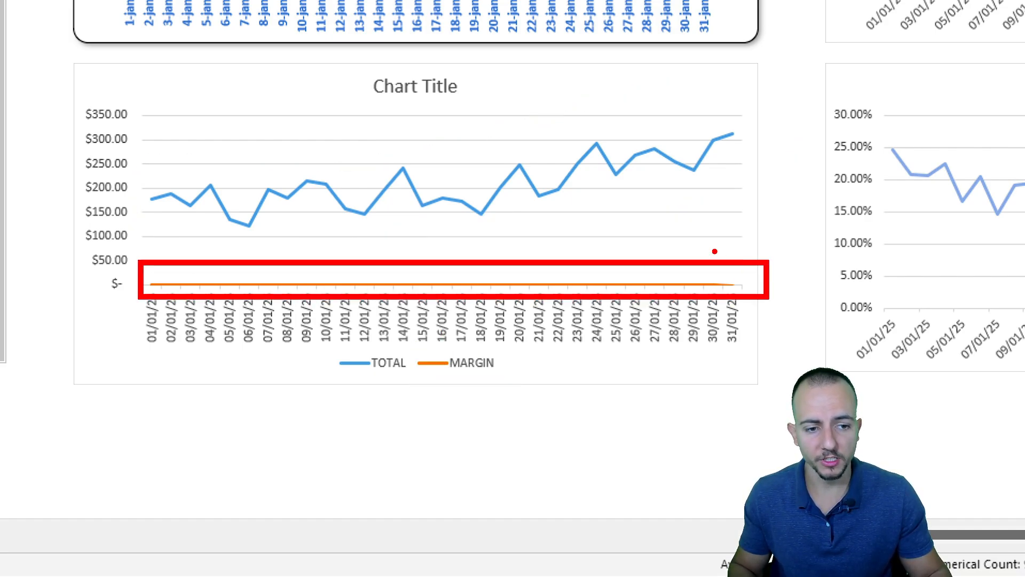
left_click_drag(714, 251, 763, 209)
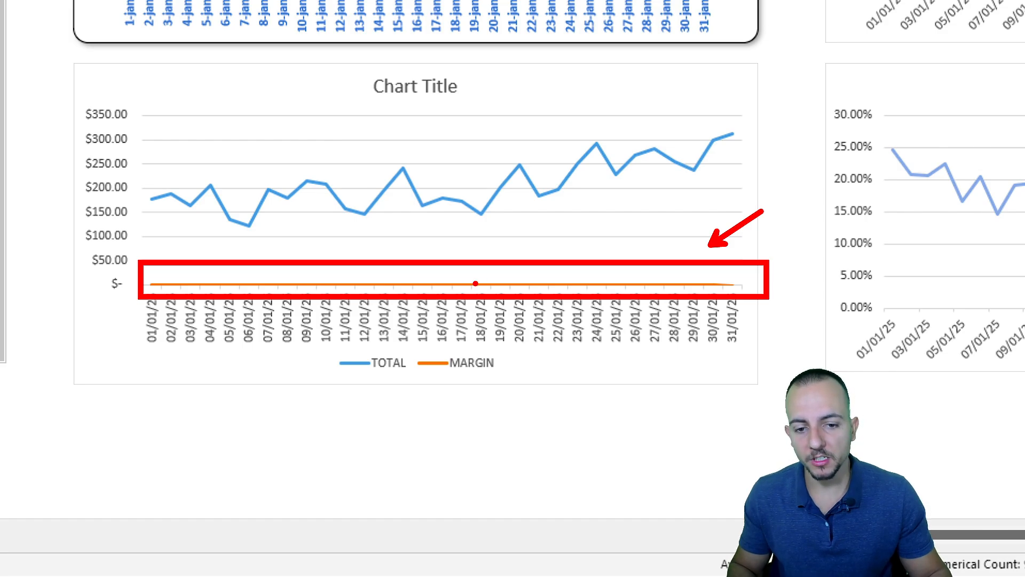
key("Escape")
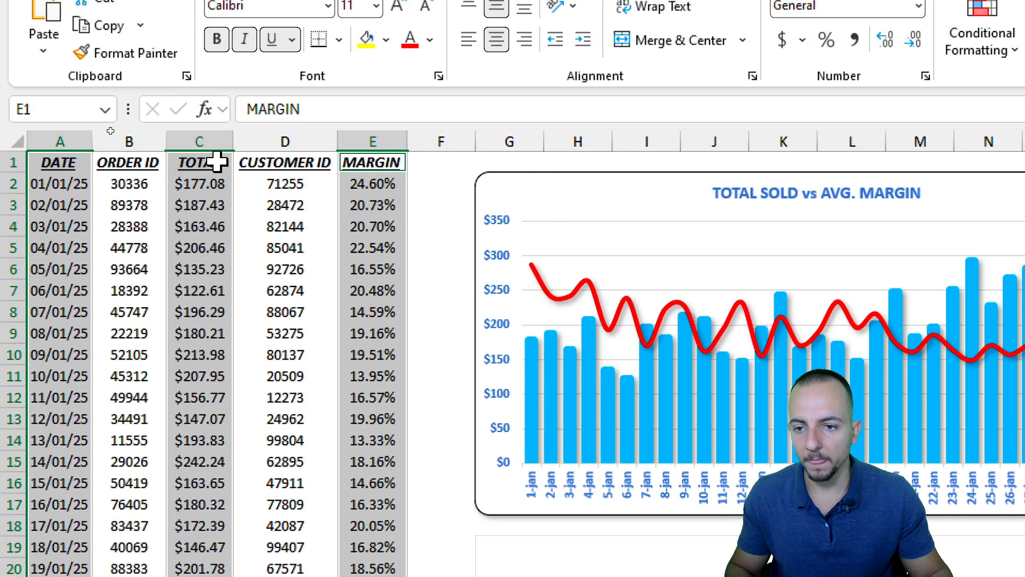
Change the number format of the first six MARGIN cells from Percentage to Number.
left_click(219, 160)
left_click_drag(394, 185, 374, 290)
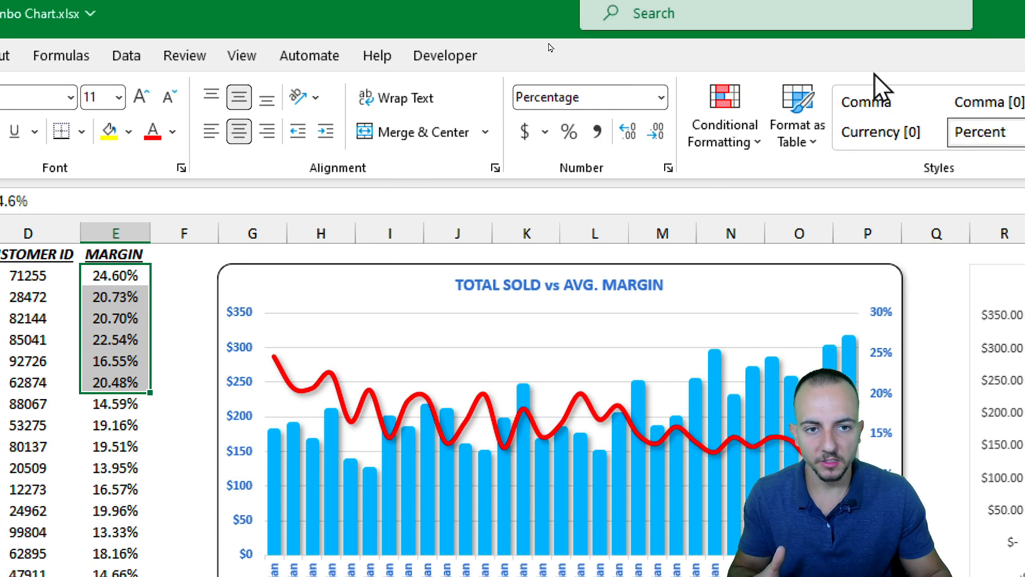
left_click(661, 101)
left_click(629, 193)
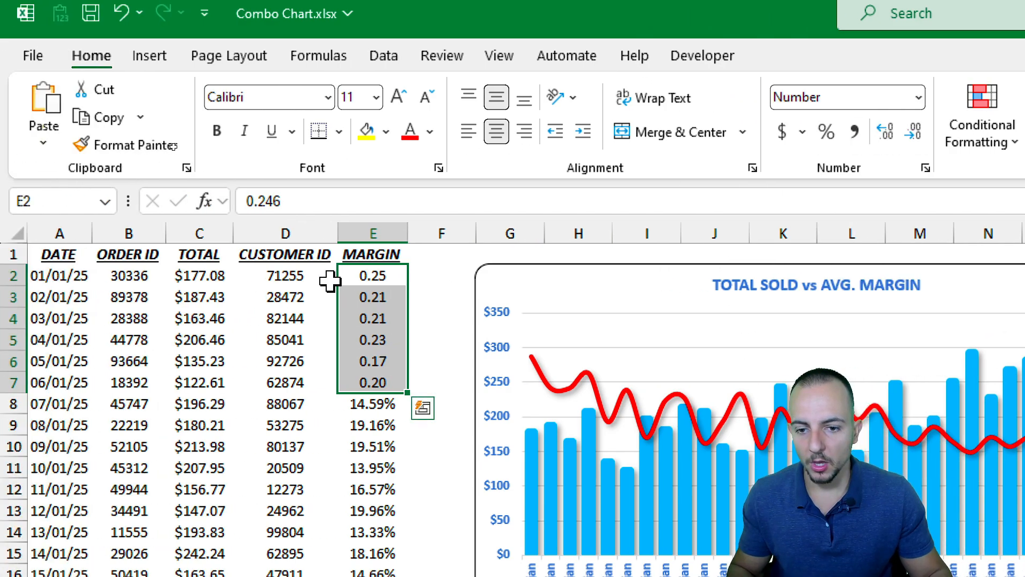
left_click(332, 276)
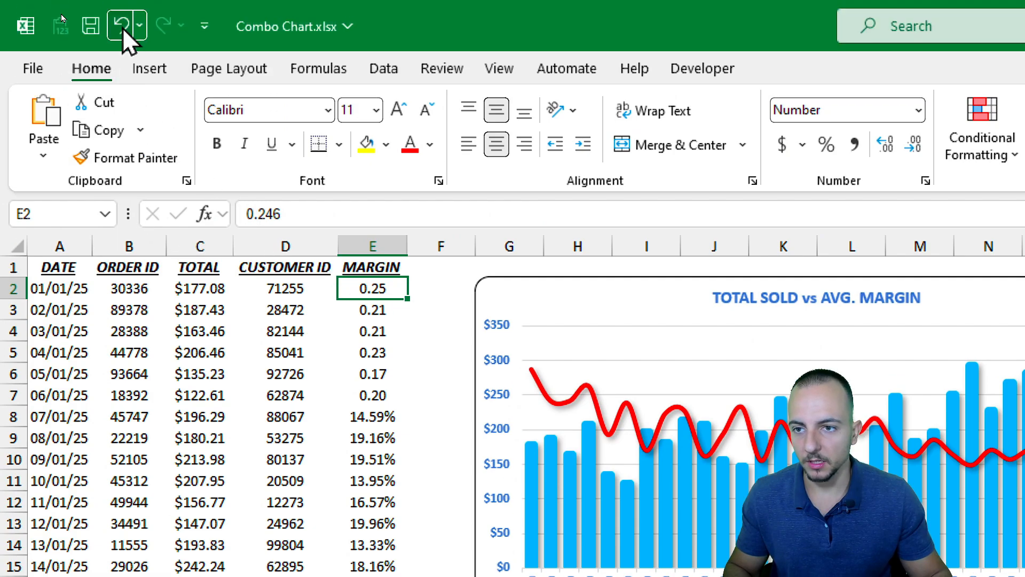
Undo the number format change on the first six MARGIN cells.
left_click(123, 27)
left_click_drag(382, 299, 381, 416)
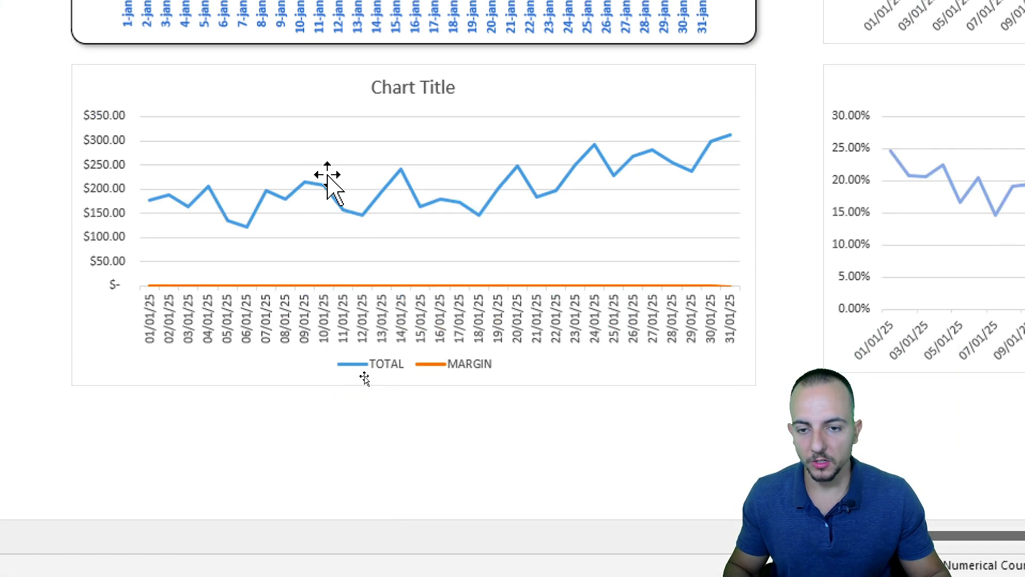
Change the new line chart to a Combo chart with TOTAL as Clustered Column and MARGIN as Line on the secondary axis.
left_click(321, 68)
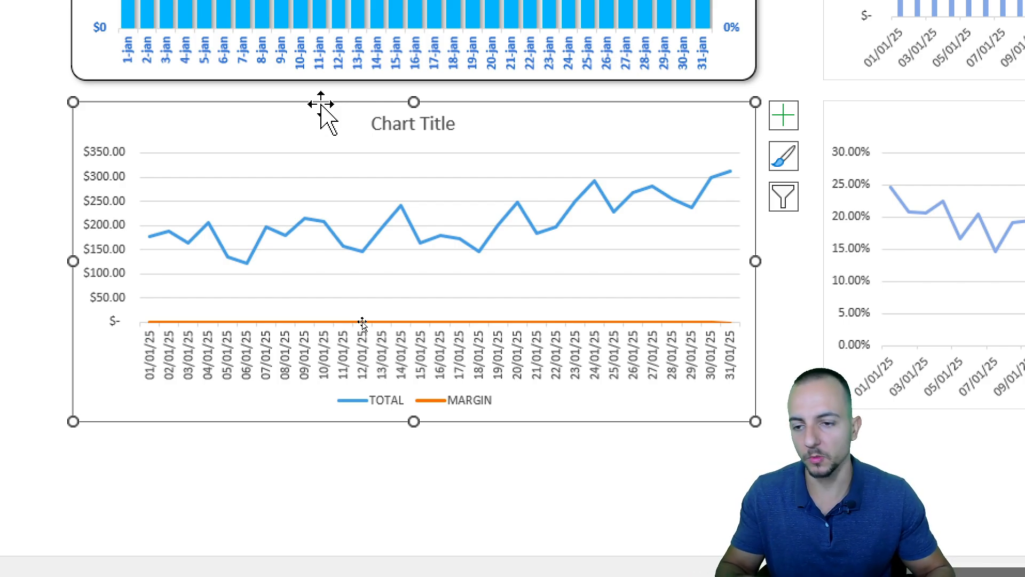
right_click(321, 105)
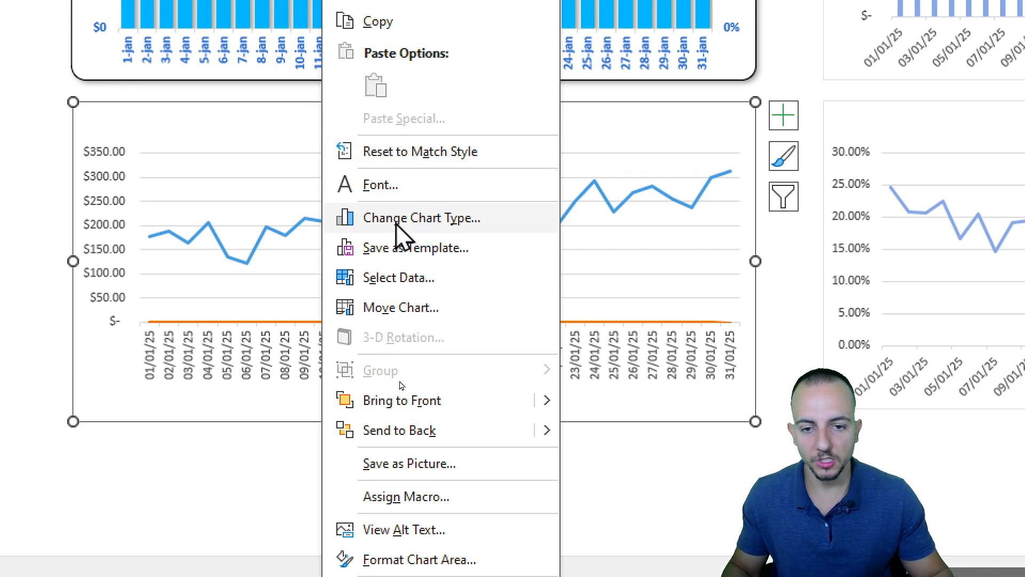
left_click(420, 218)
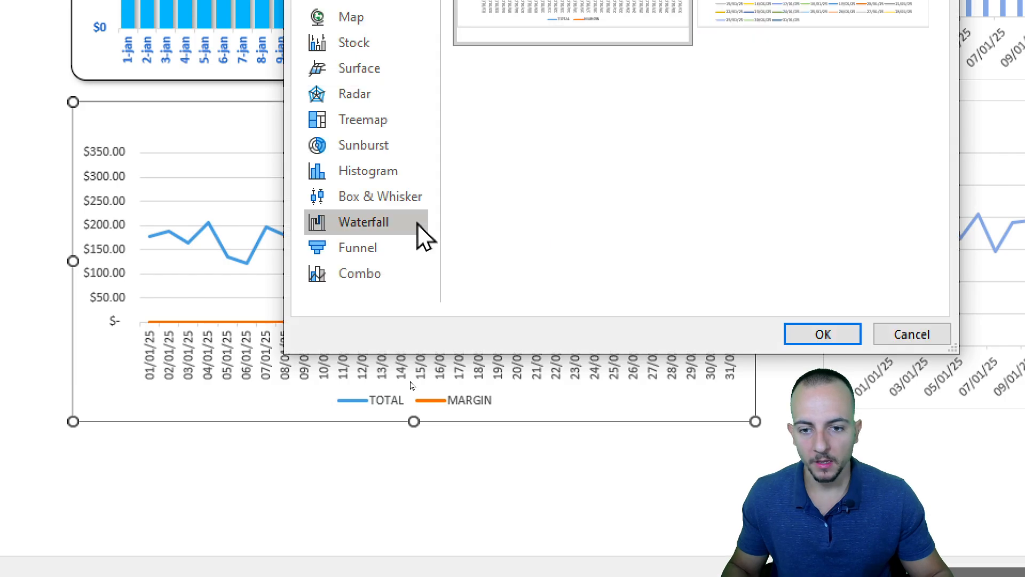
left_click(375, 282)
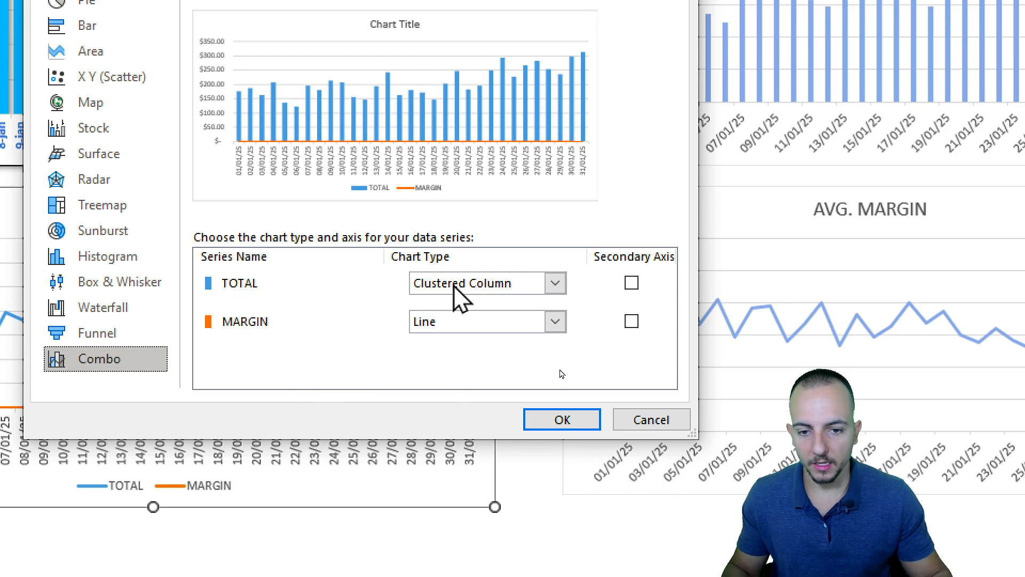
left_click(469, 282)
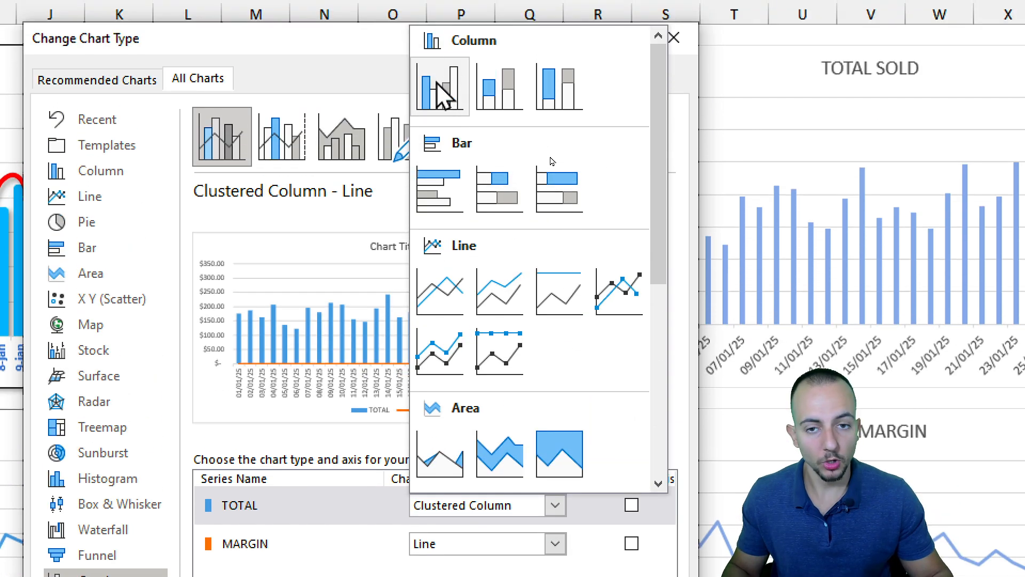
left_click(443, 96)
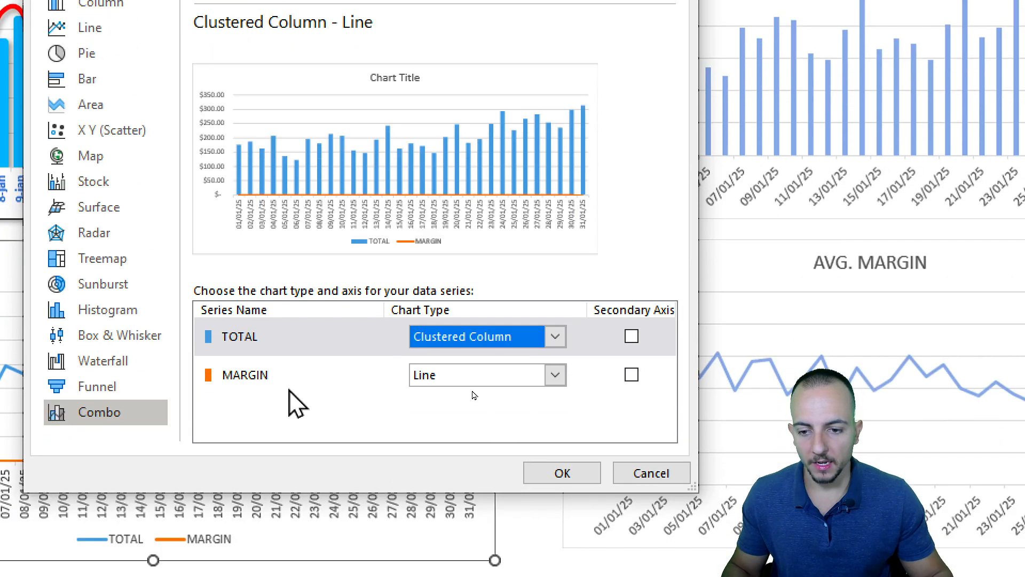
left_click(337, 545)
left_click(470, 544)
left_click(454, 183)
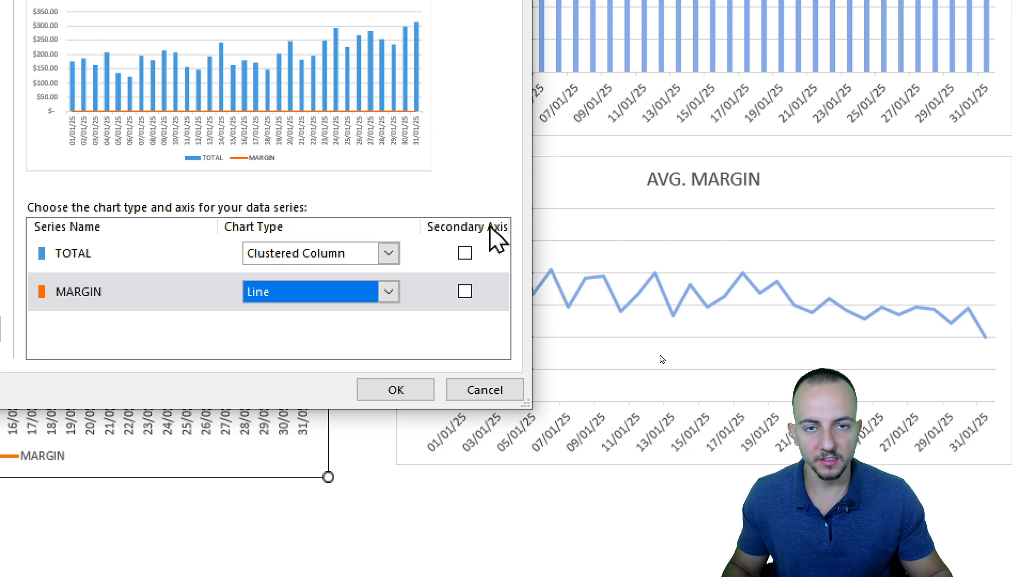
left_click(464, 292)
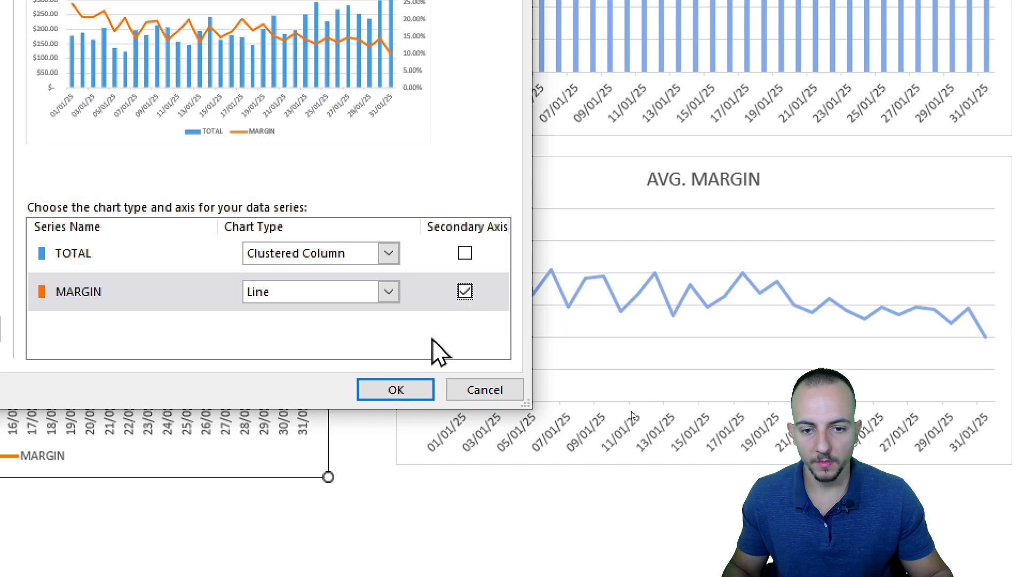
left_click(405, 391)
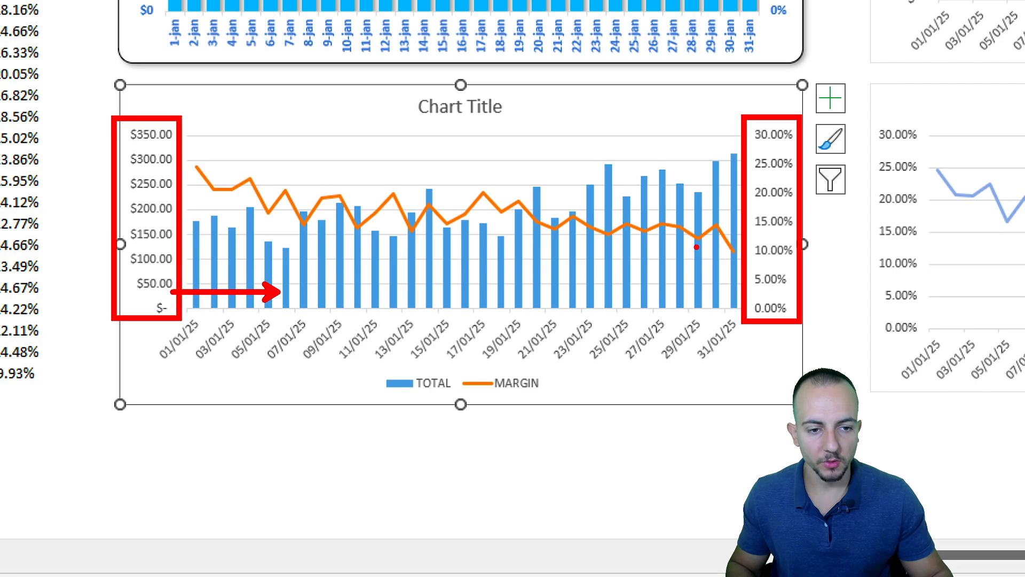
Compare the new combo chart with the original formatted chart above it.
left_click(372, 465)
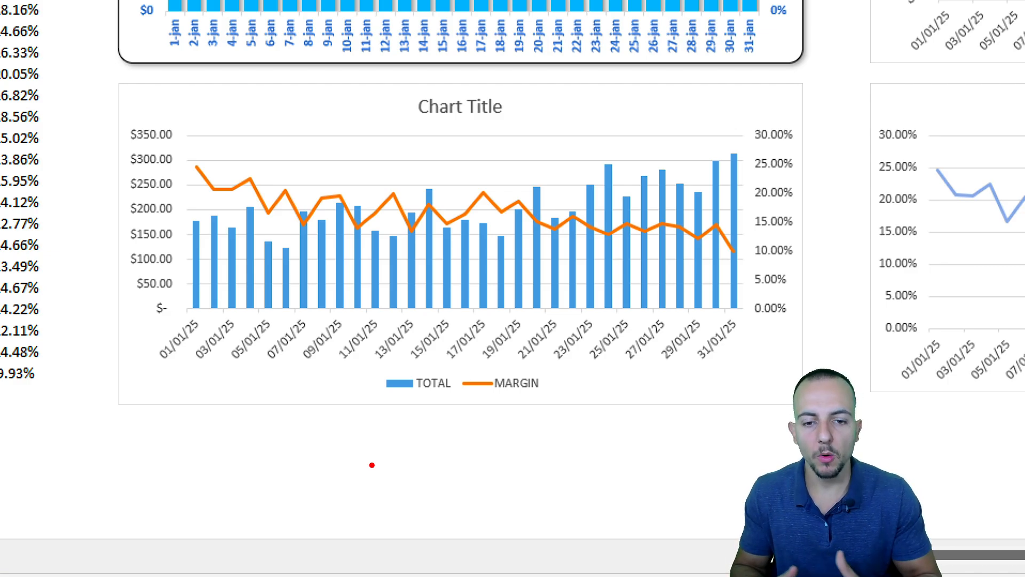
scroll(377, 481, "up", 6)
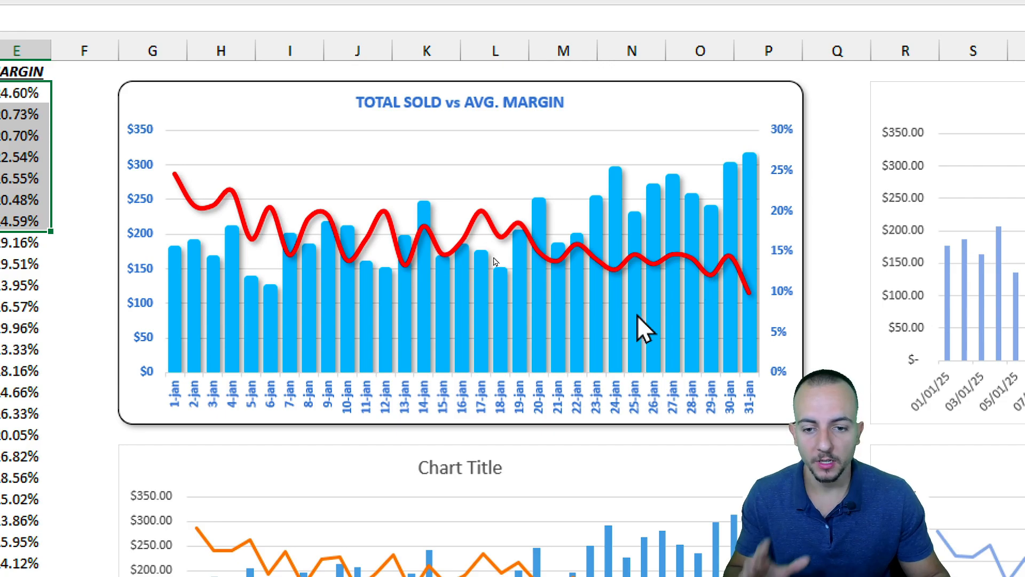
scroll(576, 487, "down", 1)
scroll(566, 507, "down", 4)
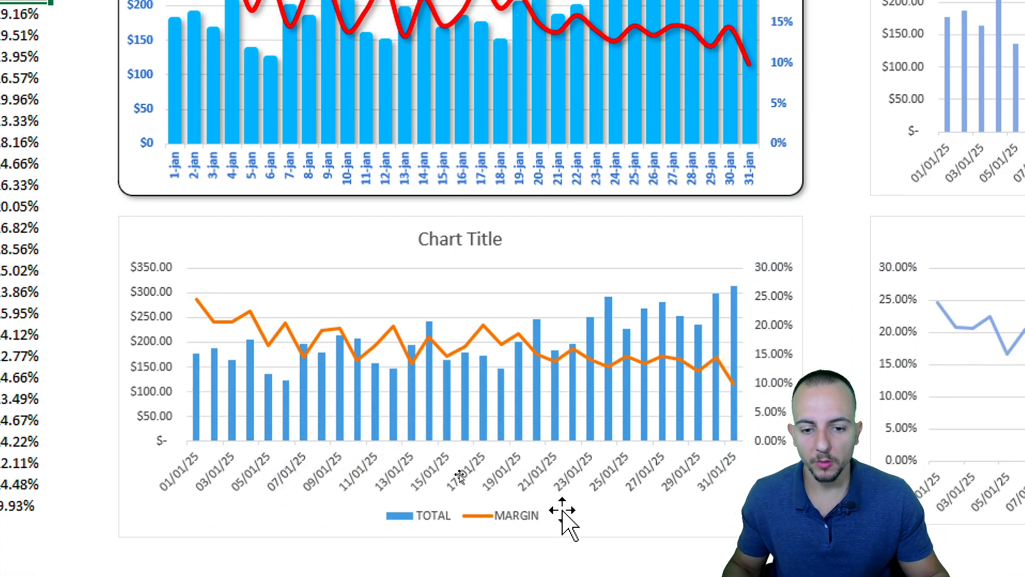
scroll(470, 214, "up", 1)
scroll(483, 86, "up", 5)
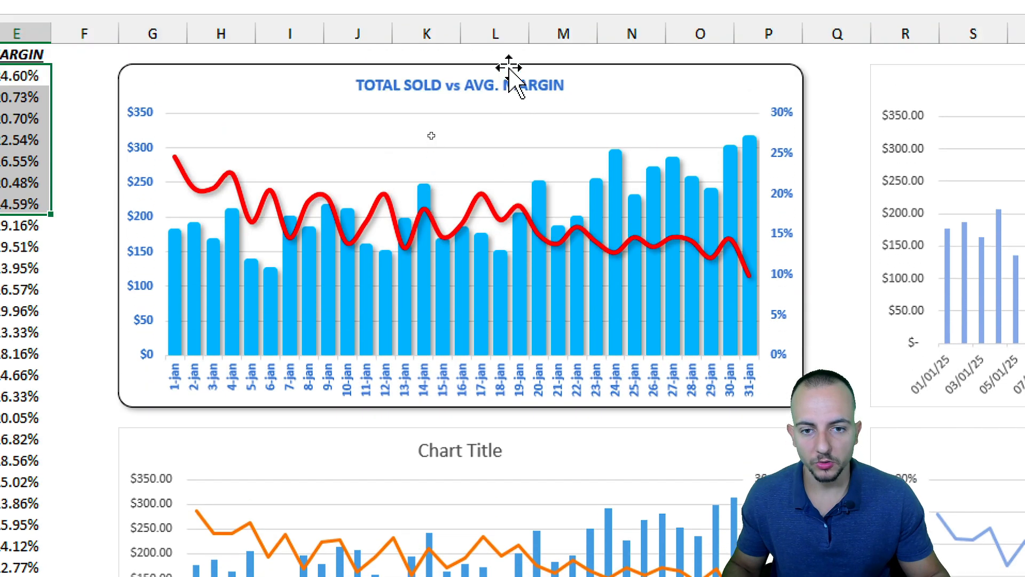
scroll(382, 235, "down", 6)
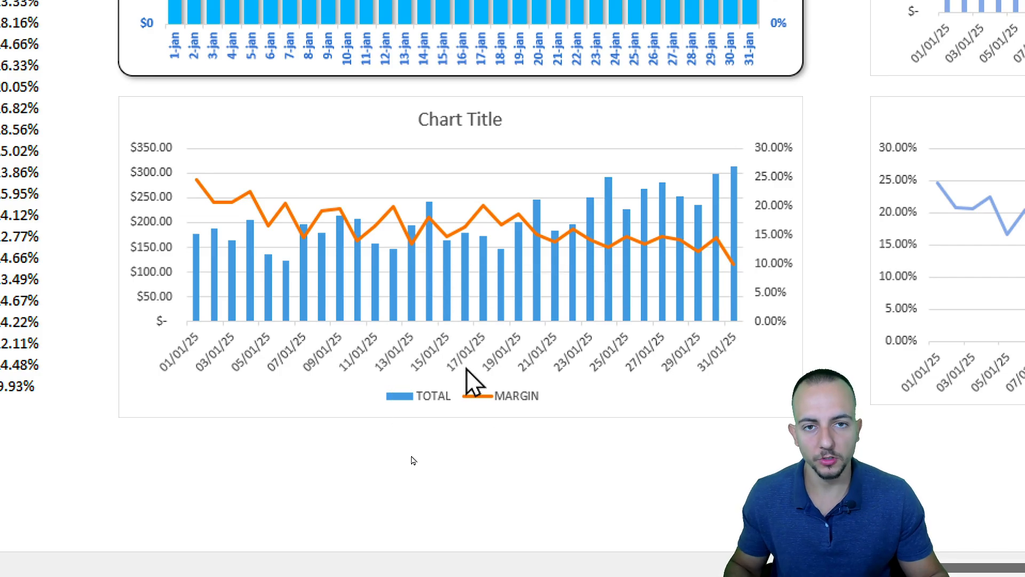
scroll(459, 397, "down", 1)
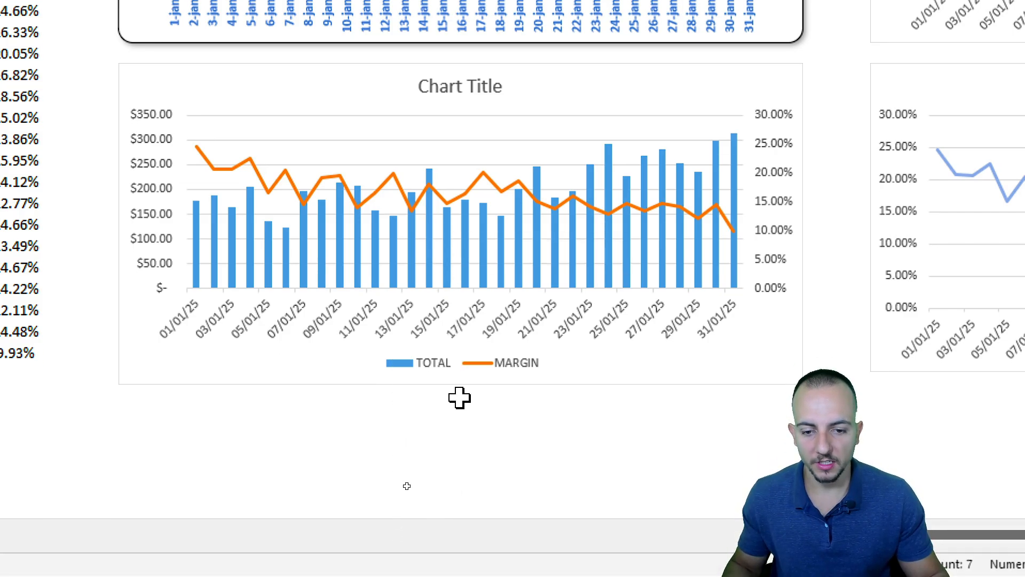
Delete the new chart's legend.
left_click(437, 369)
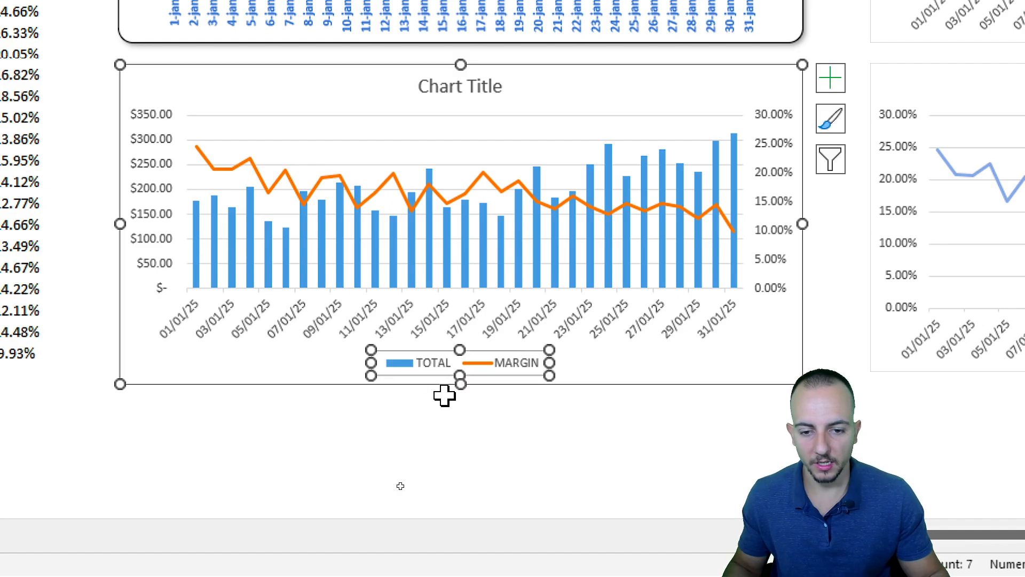
key("Delete")
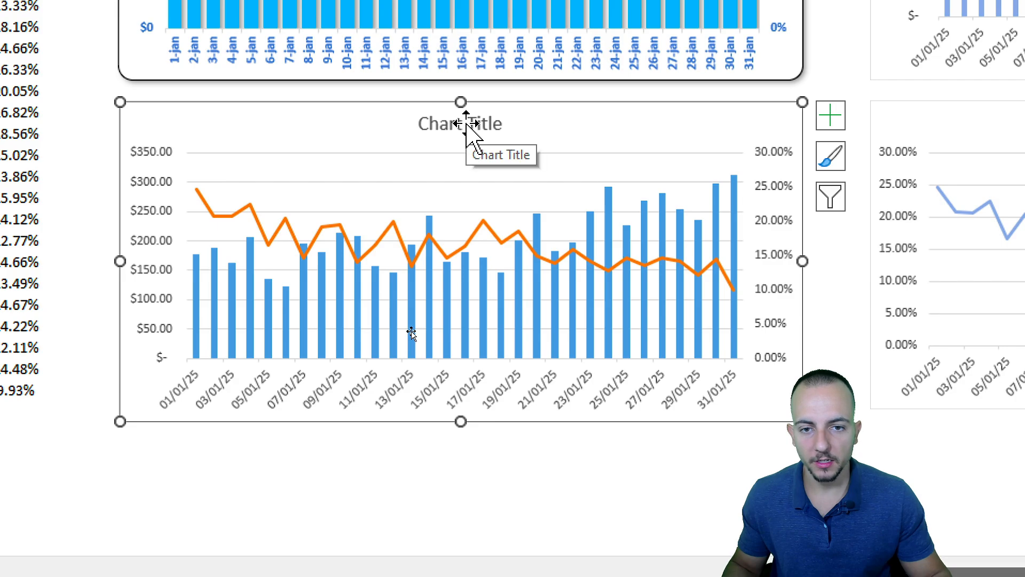
Replace the new chart's title with Total sold vs Avg. margin.
left_click(465, 124)
left_click(439, 124)
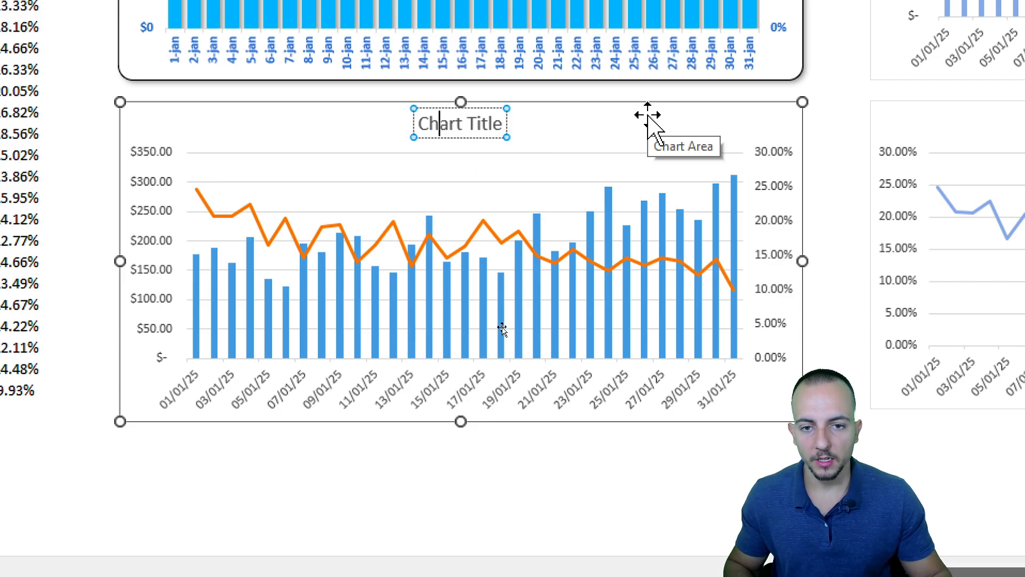
key("ctrl+a")
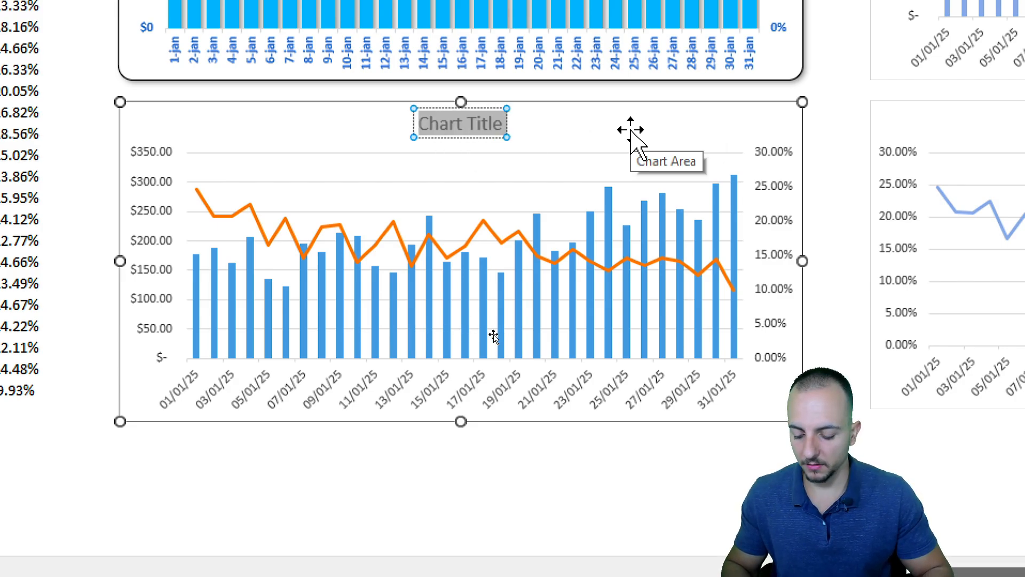
type("Total sold")
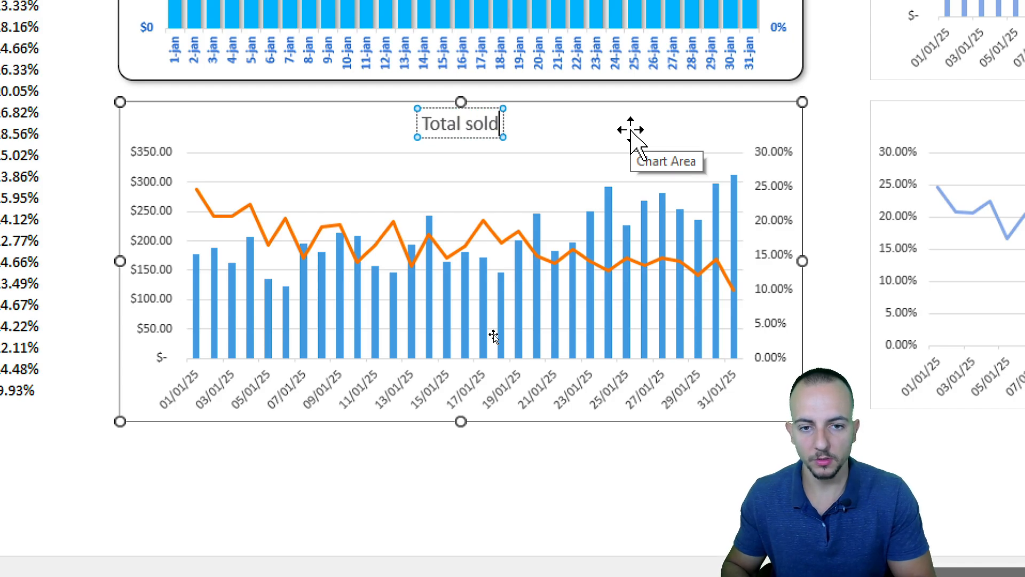
type(" vs")
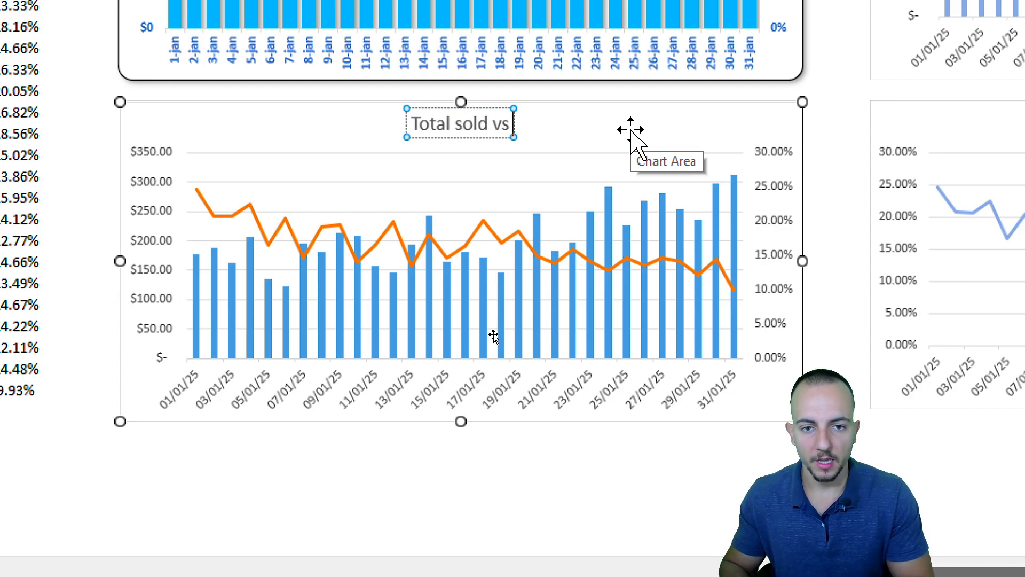
type(" Avg. margin")
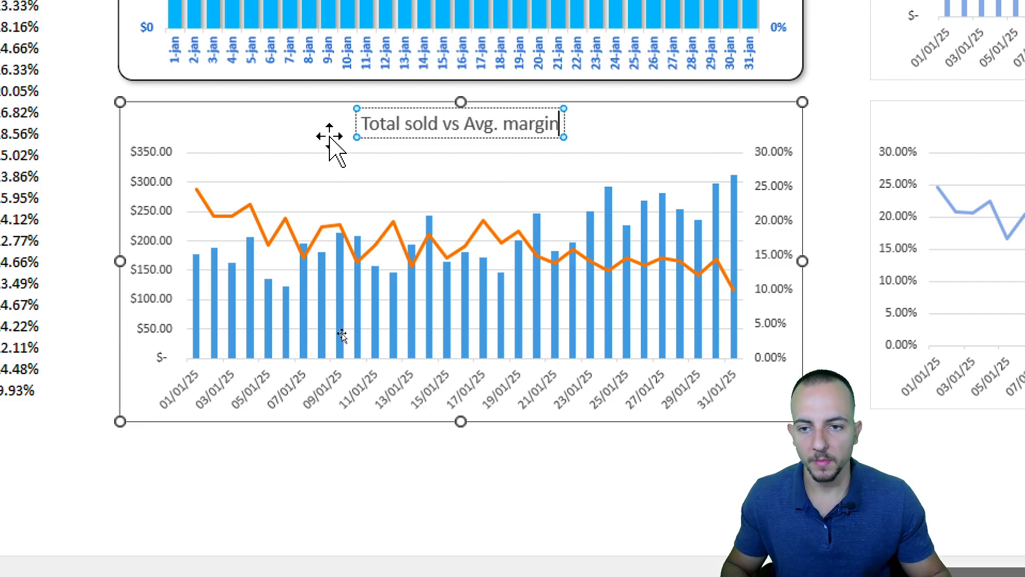
left_click(317, 102)
left_click(379, 129)
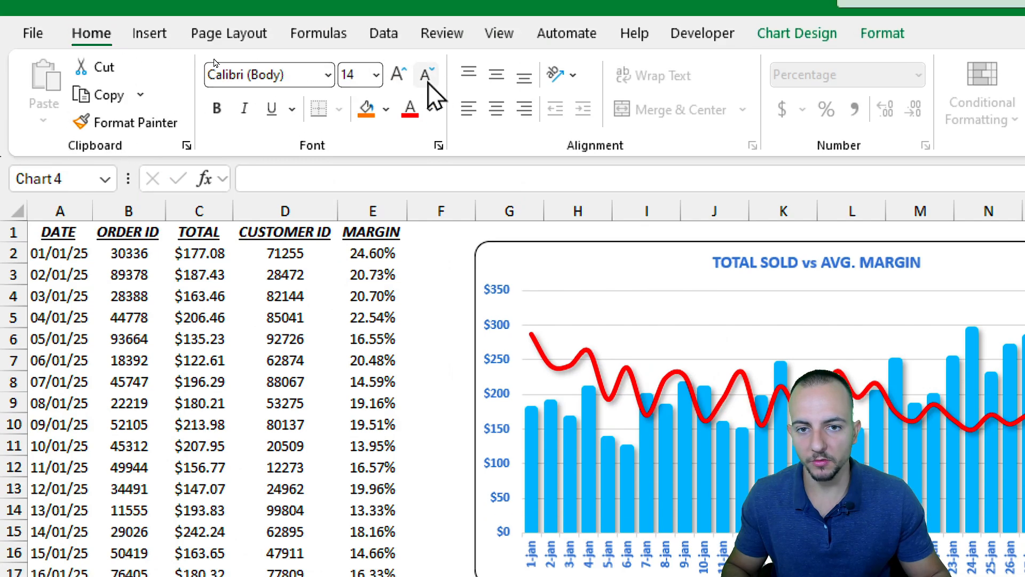
Reduce the title's font size and make all of the chart's text bold and dark blue.
left_click(428, 82)
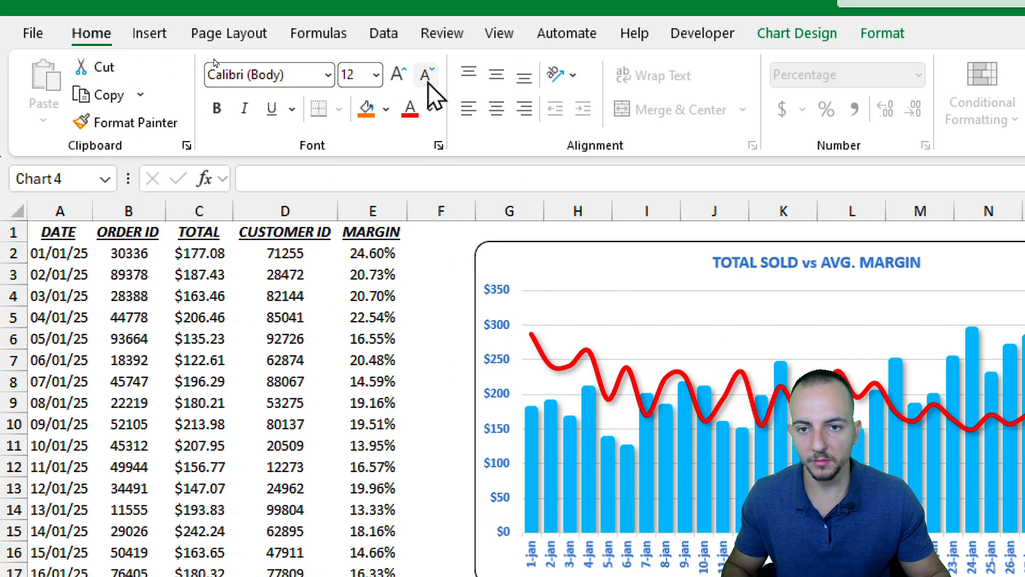
left_click(427, 81)
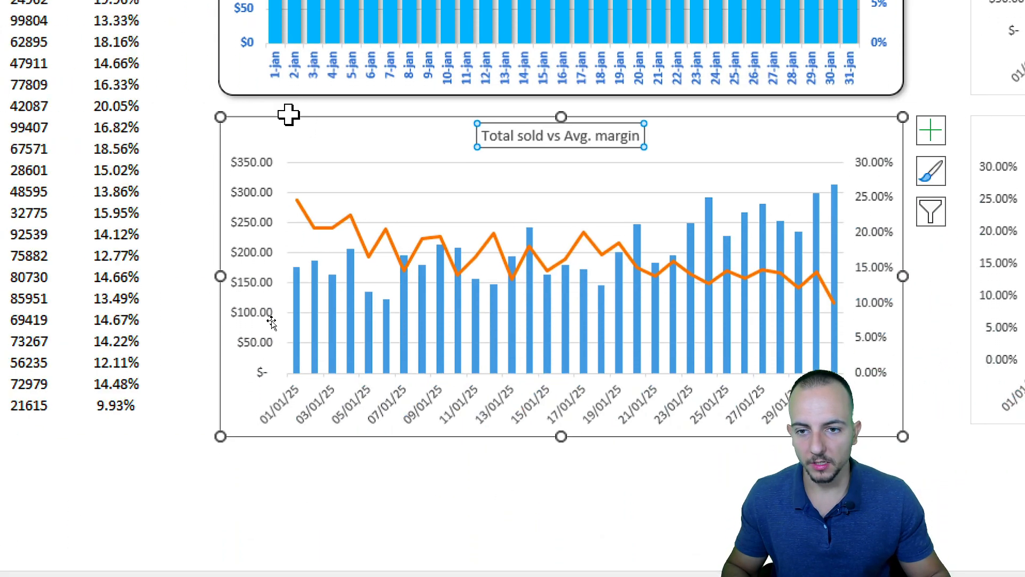
left_click(142, 205)
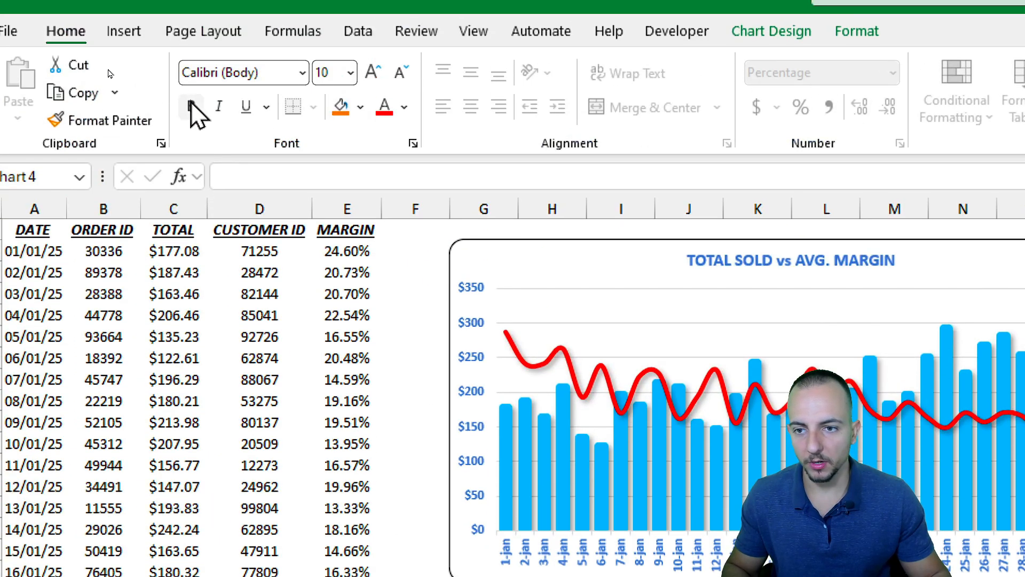
left_click(191, 85)
left_click(404, 84)
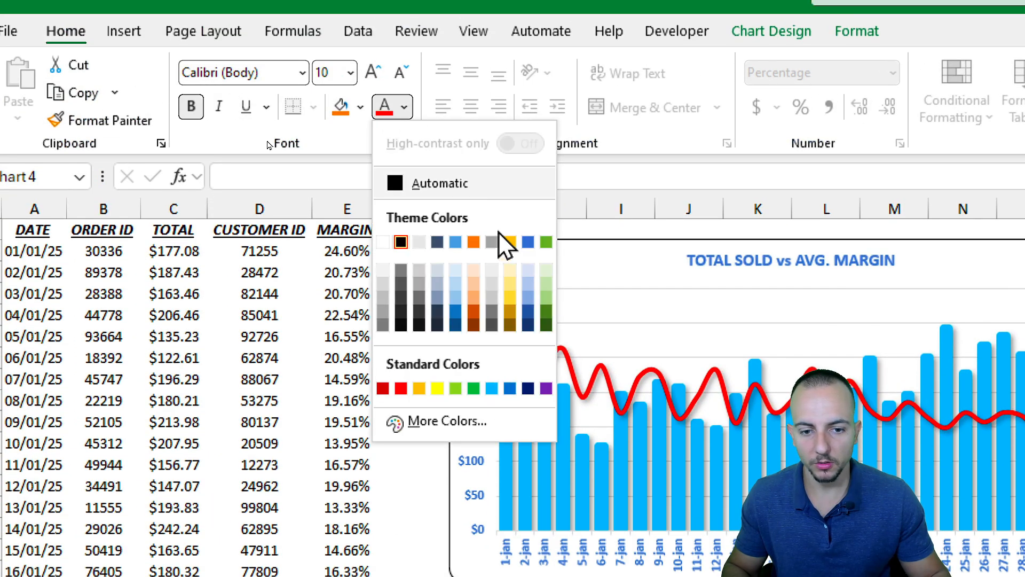
left_click(528, 388)
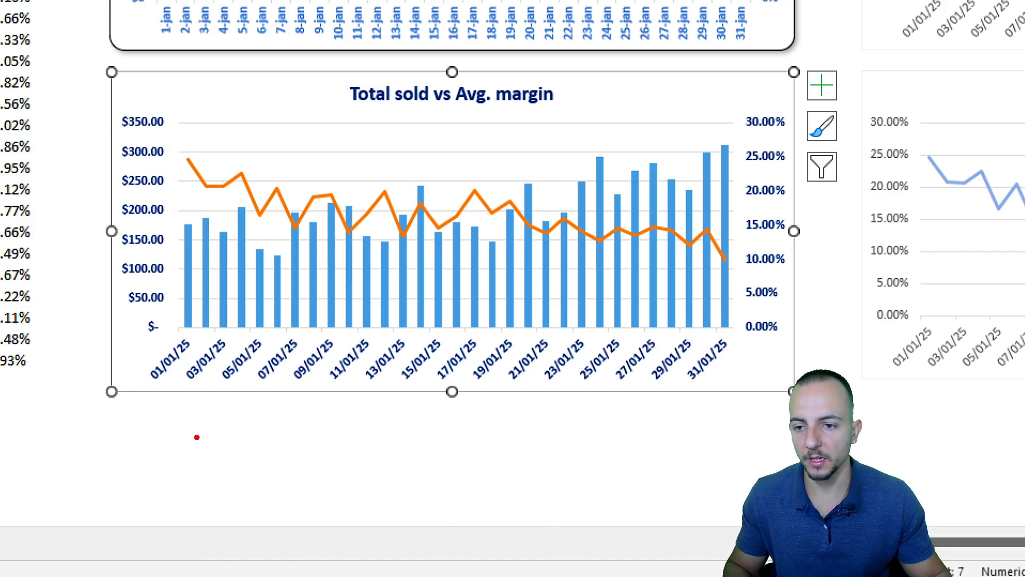
left_click_drag(114, 102, 169, 334)
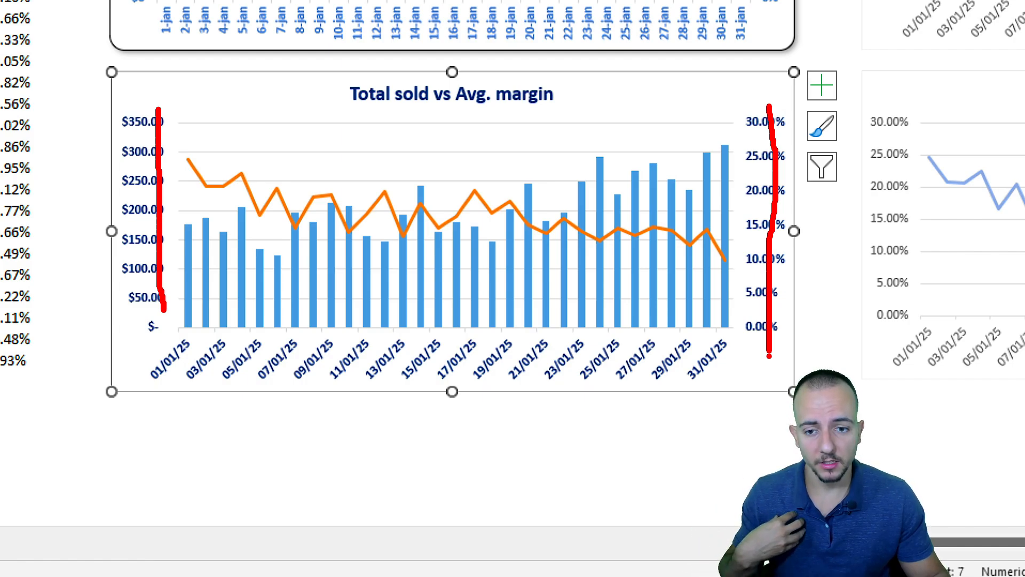
key("Escape")
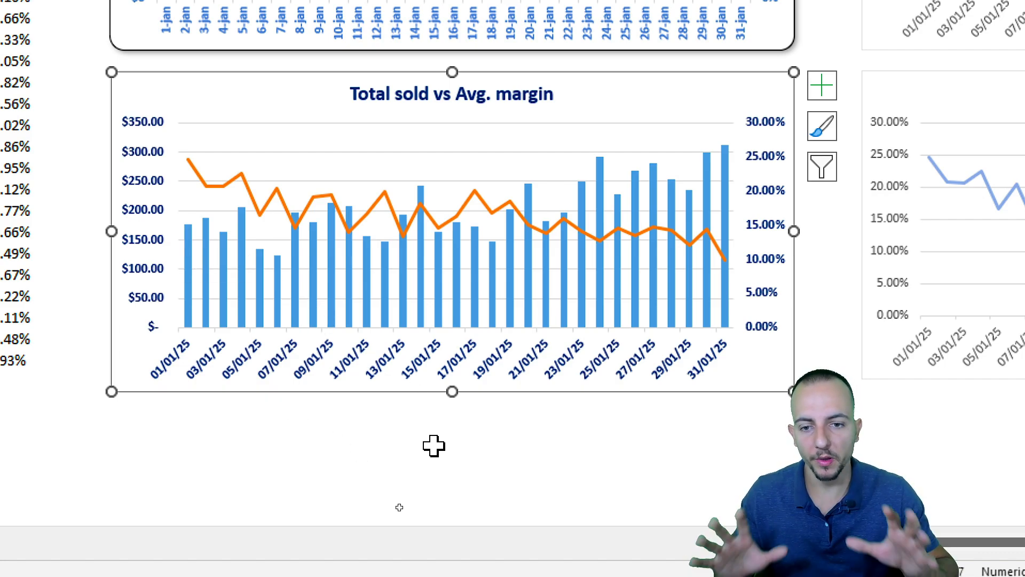
Set the primary vertical axis number format to zero decimal places.
right_click(157, 182)
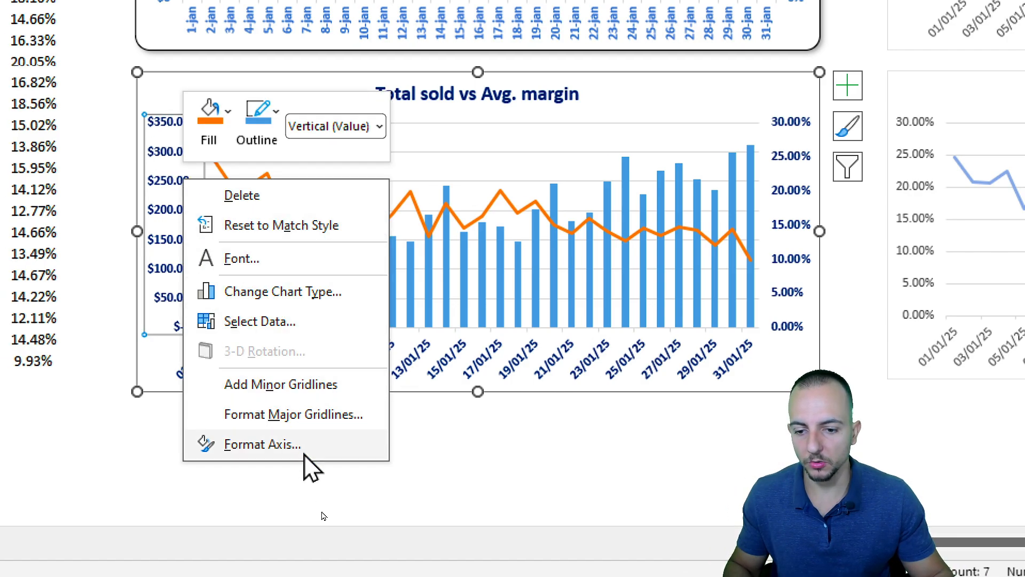
left_click(262, 444)
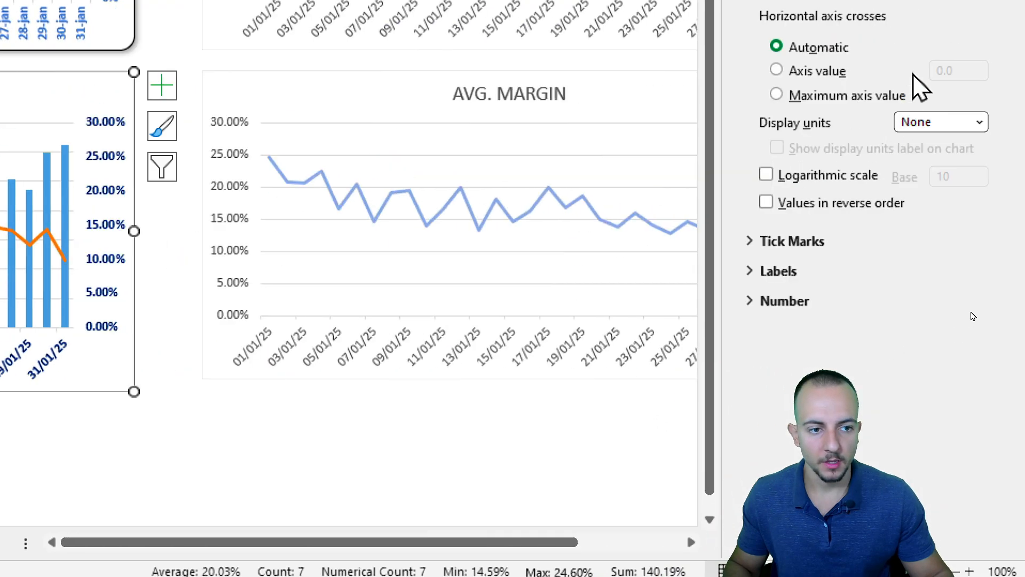
left_click_drag(729, 160, 539, 158)
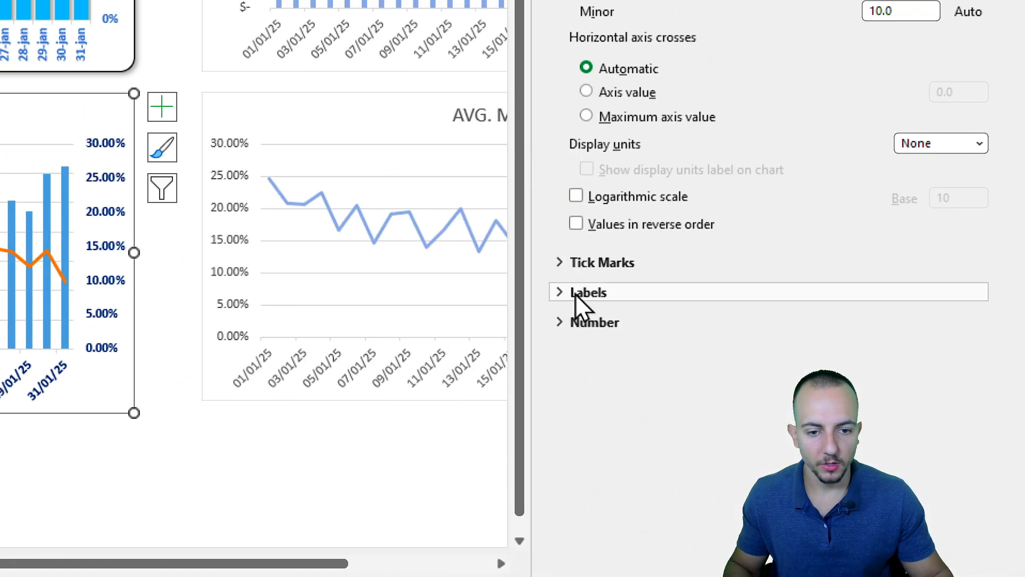
left_click(598, 322)
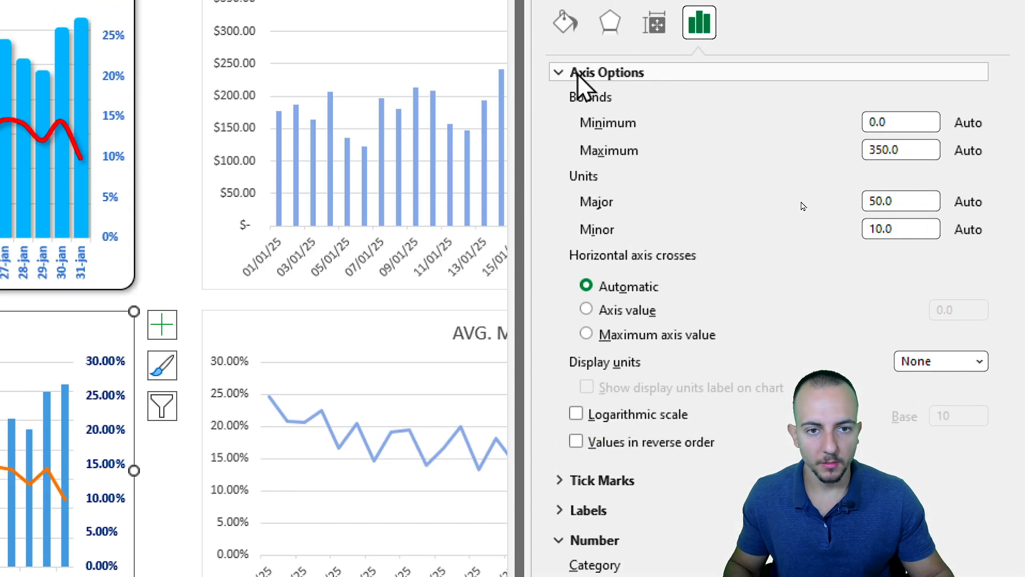
left_click(580, 76)
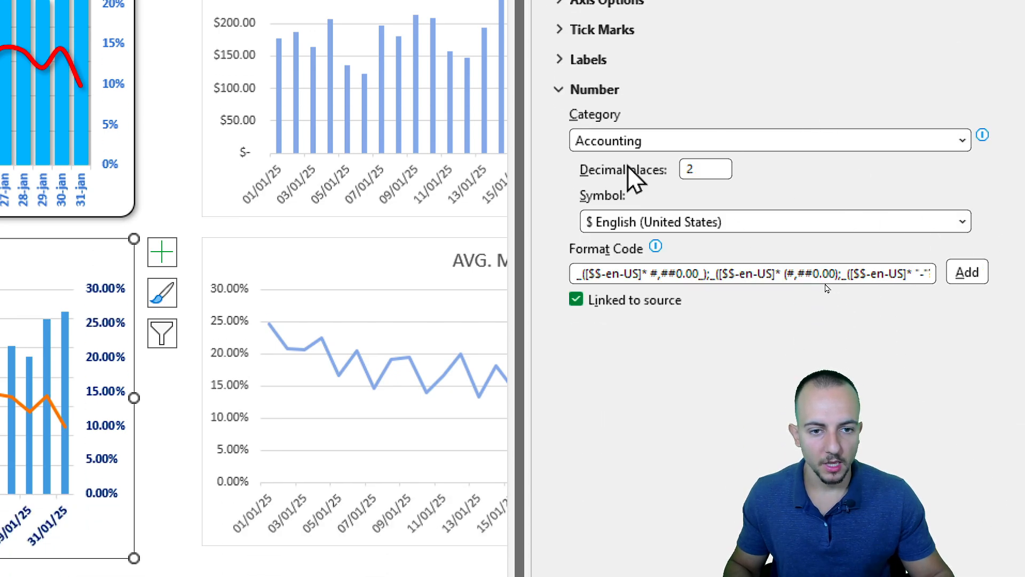
left_click(694, 169)
type("0")
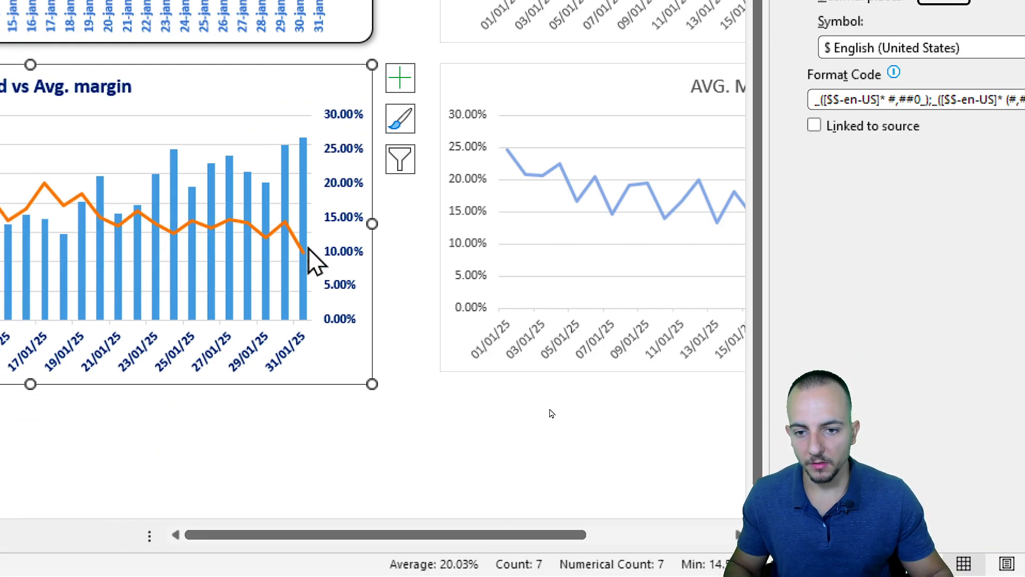
Set the secondary vertical axis percentages to zero decimal places.
left_click(346, 225)
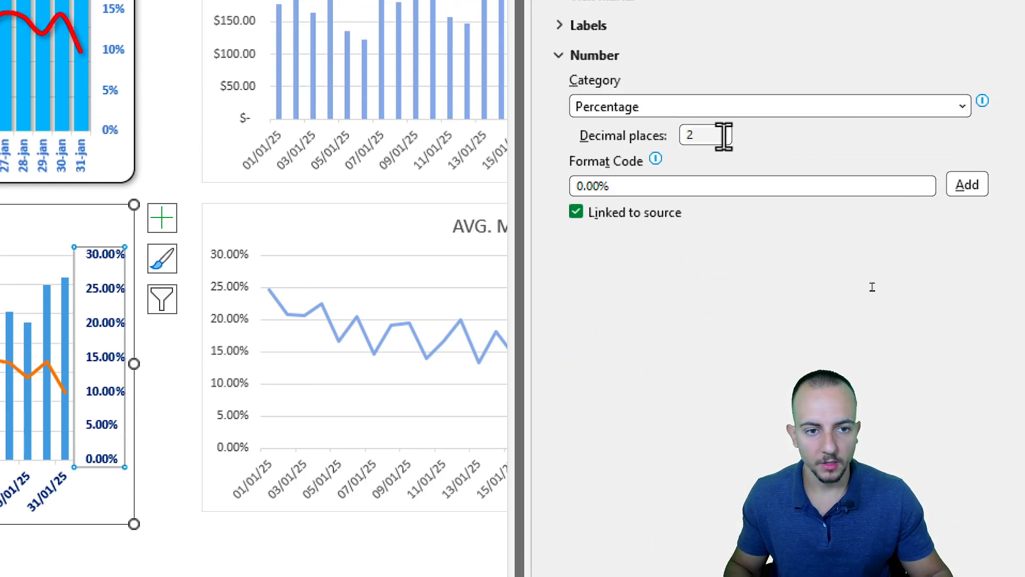
double_click(722, 136)
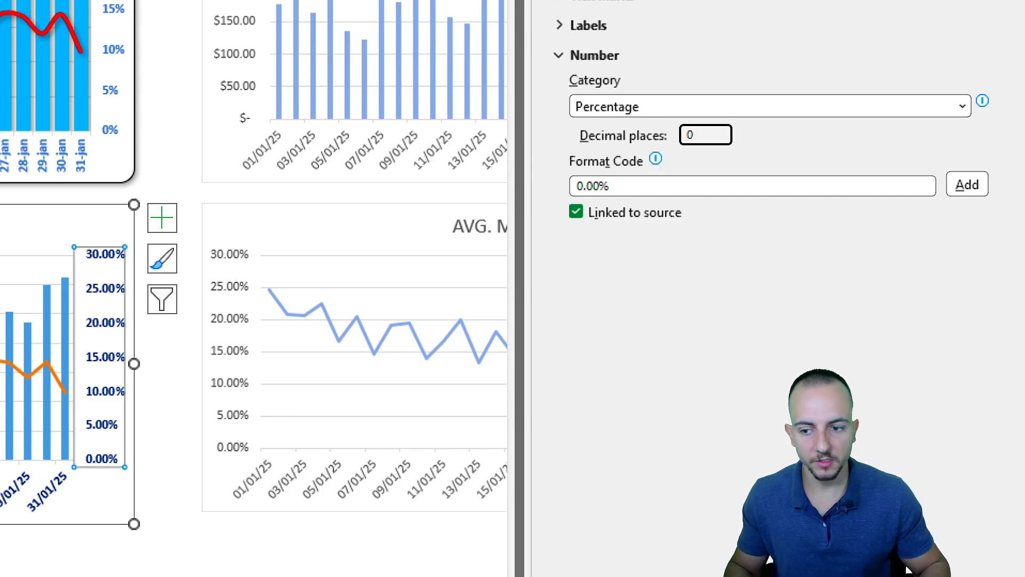
key("Return")
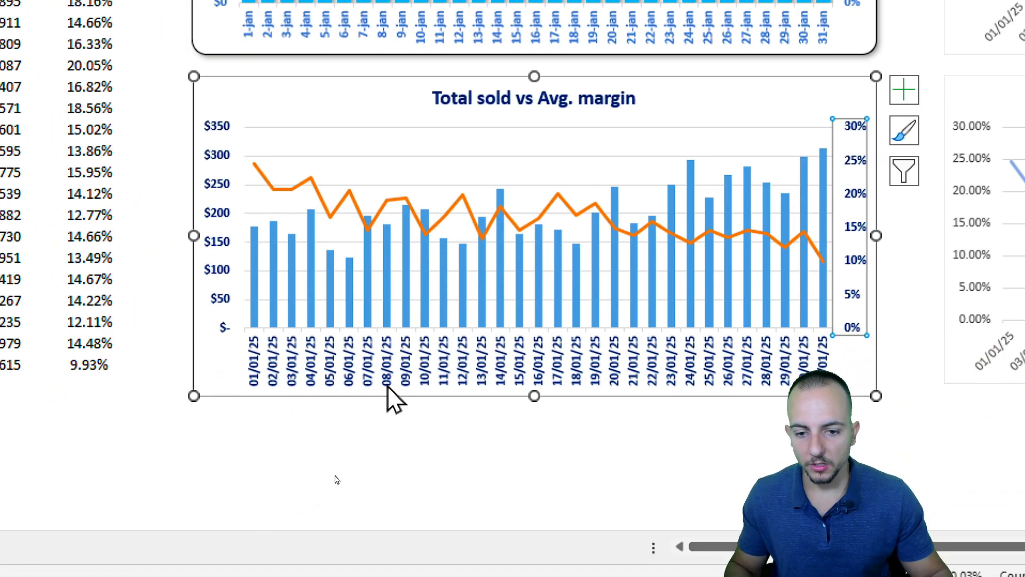
Format the horizontal axis dates with the custom format code dd/mmm.
left_click(390, 387)
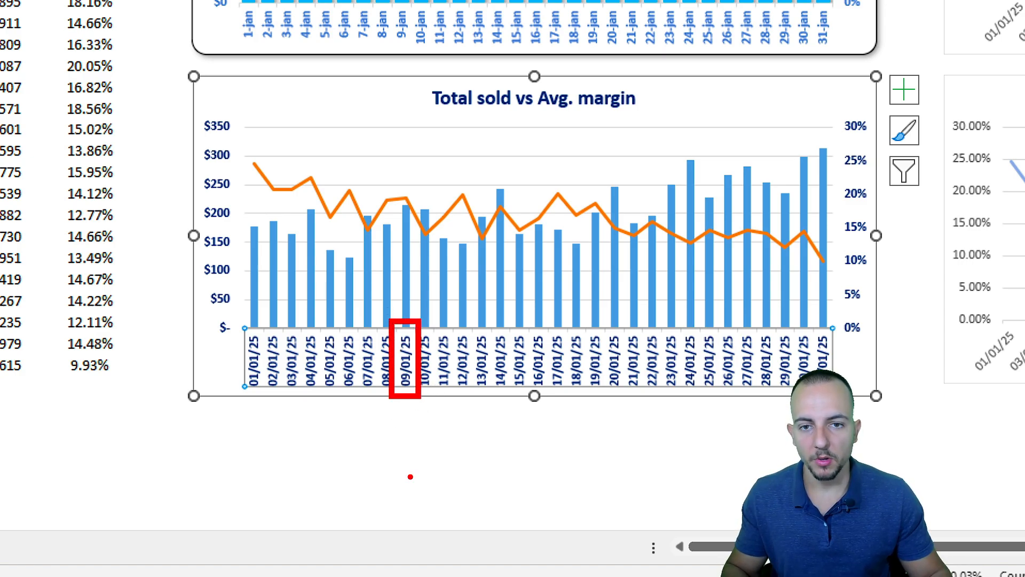
scroll(398, 296, "up", 4)
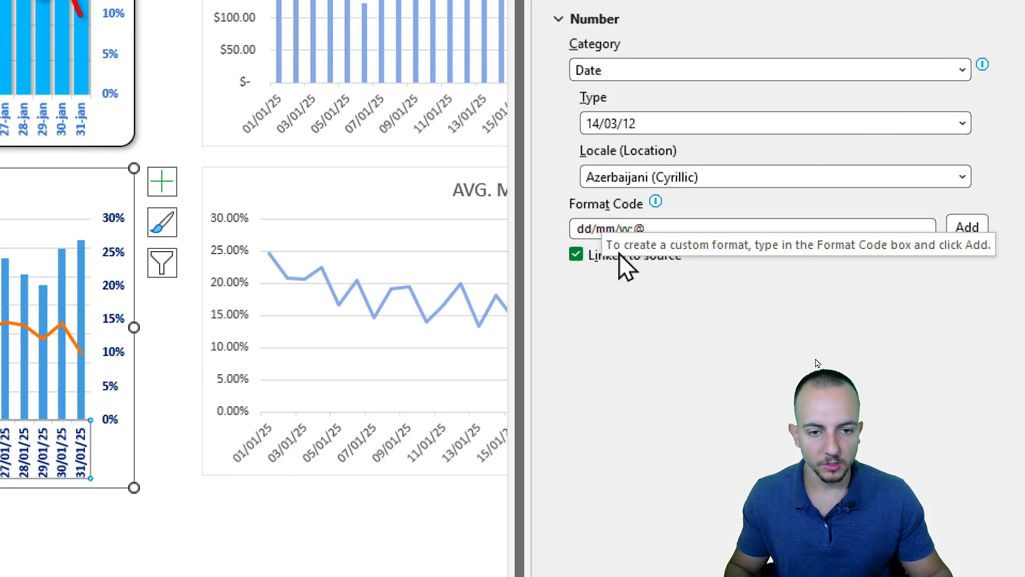
left_click(609, 230)
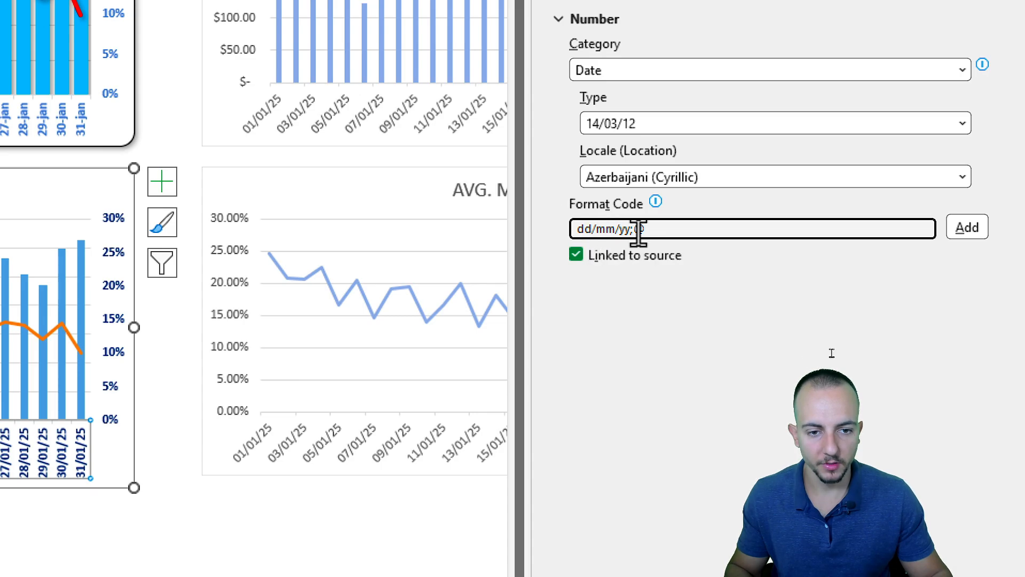
mouse_move(617, 230)
left_mouse_down()
mouse_move(652, 231)
mouse_move(616, 230)
left_mouse_up()
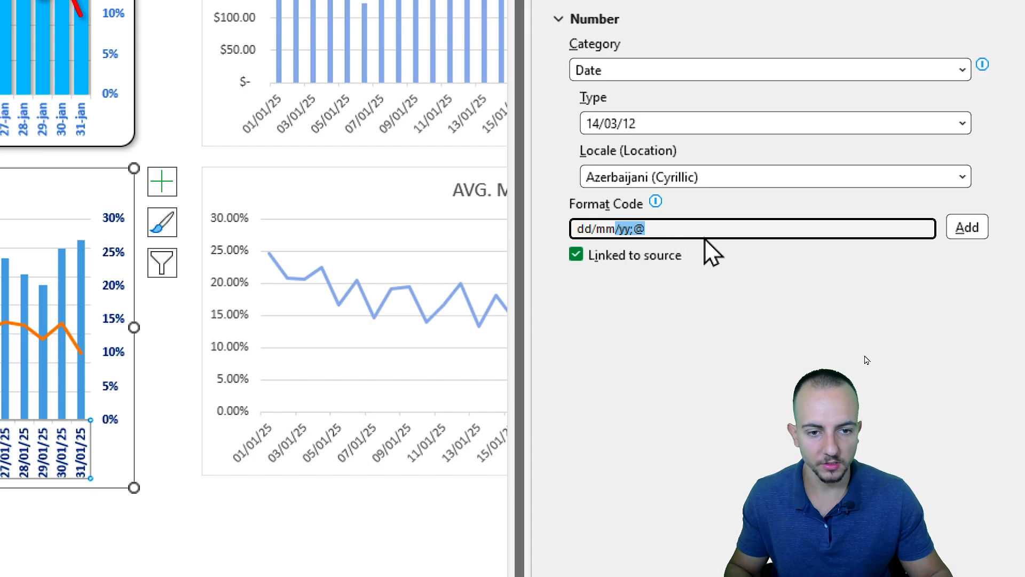
left_click(964, 228)
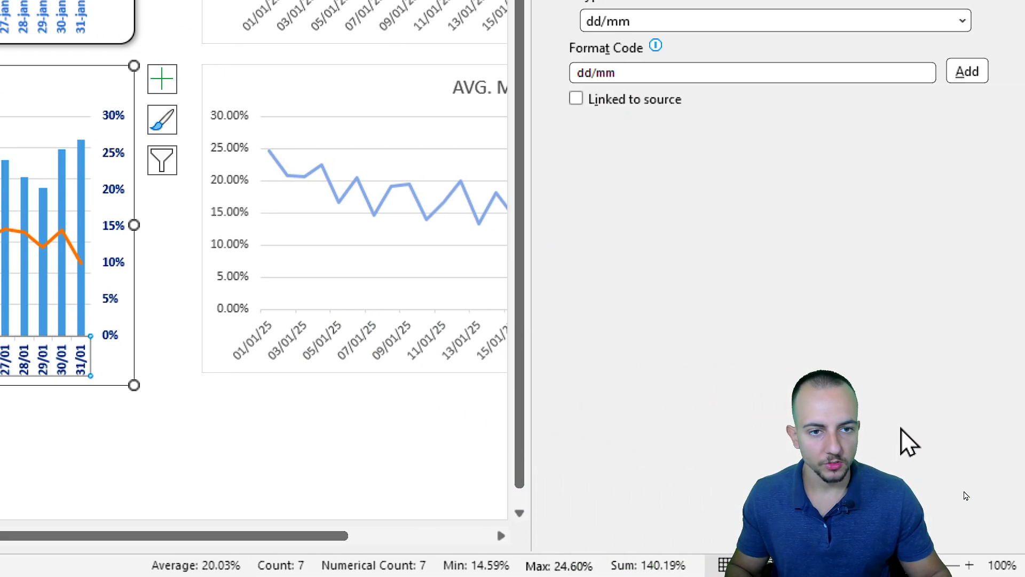
left_click(624, 196)
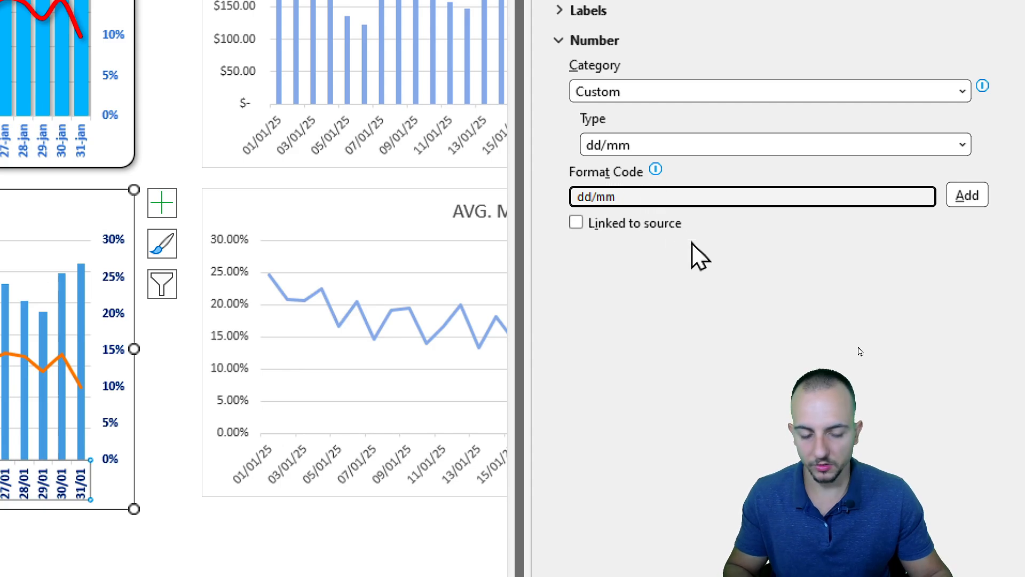
type("m")
left_click(967, 196)
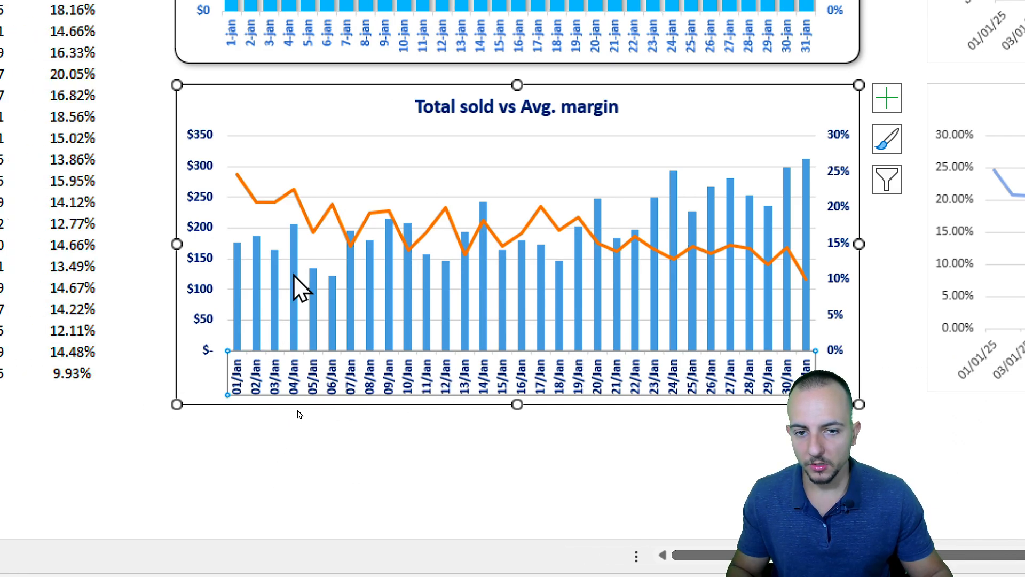
Add an outer drop shadow to the average margin line.
left_click(300, 206)
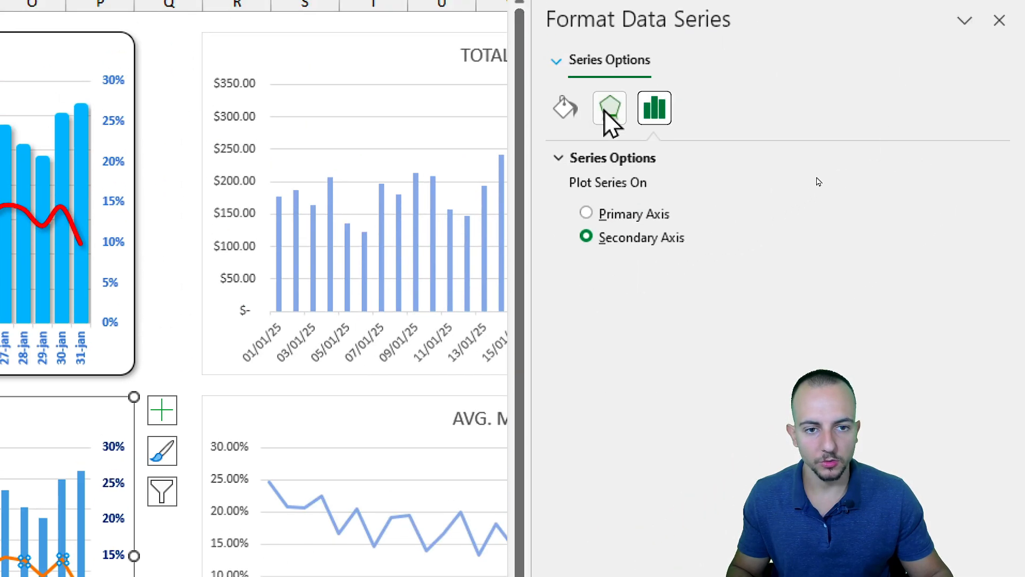
left_click(610, 111)
left_click(609, 161)
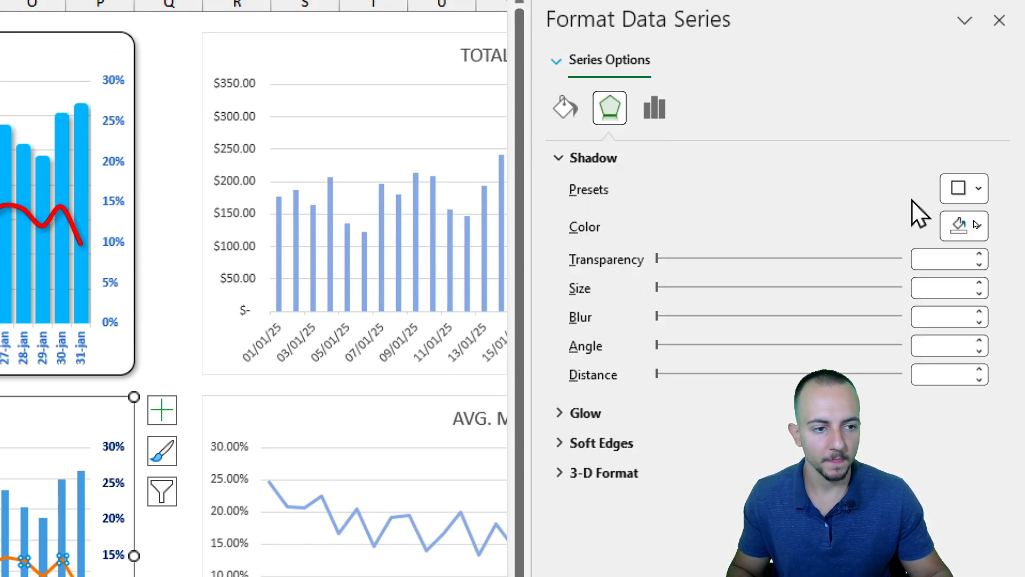
left_click(961, 189)
left_click(850, 365)
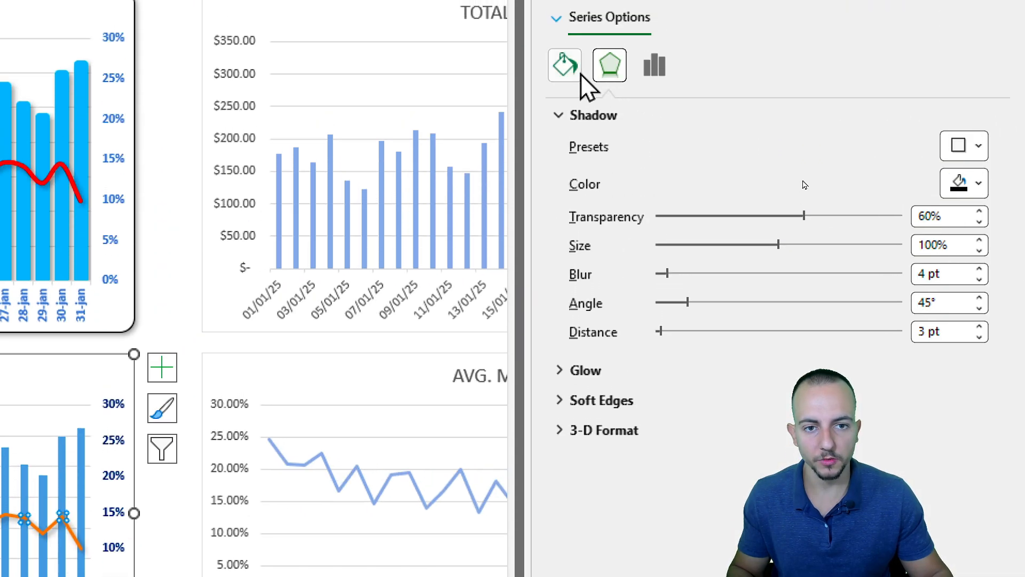
Color the average margin line red and set its width to 3 pt.
left_click(562, 66)
left_click(620, 202)
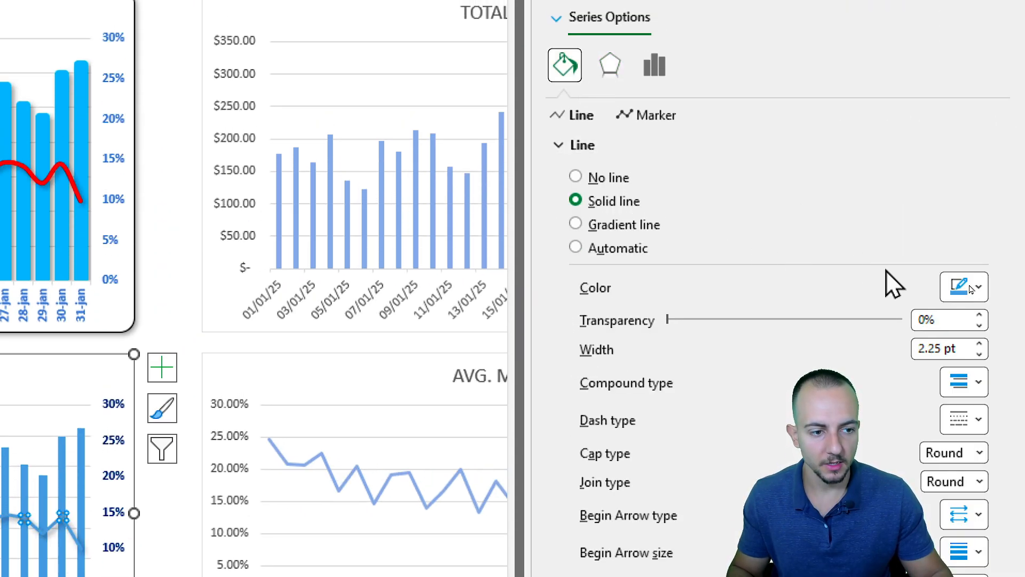
left_click(963, 287)
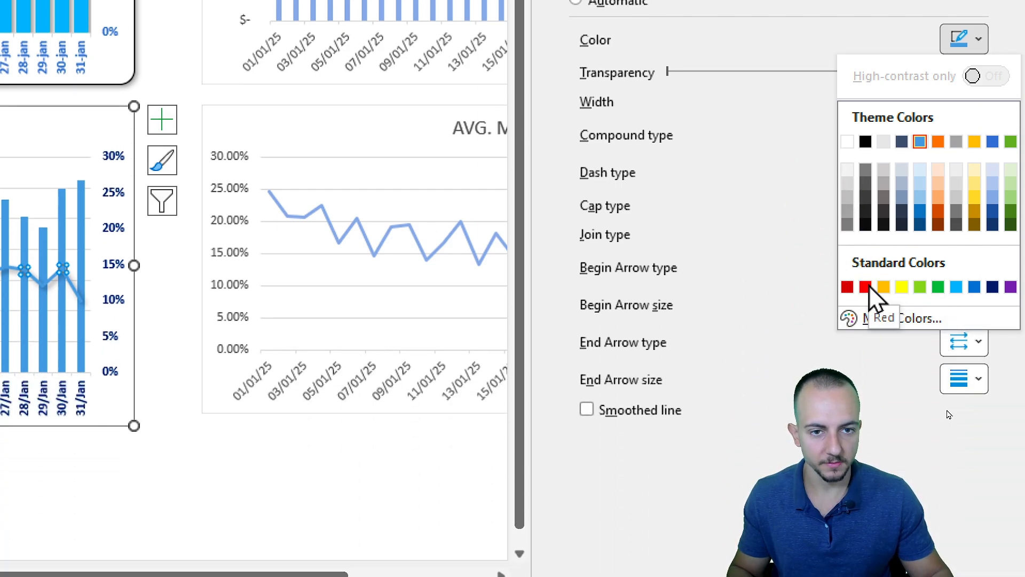
left_click(865, 287)
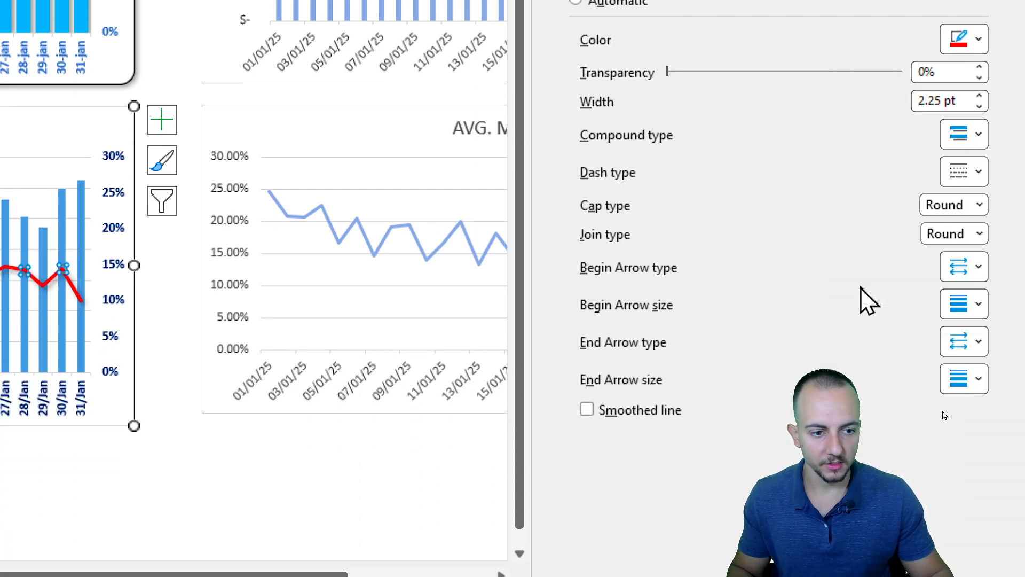
left_click(979, 98)
left_click(979, 98)
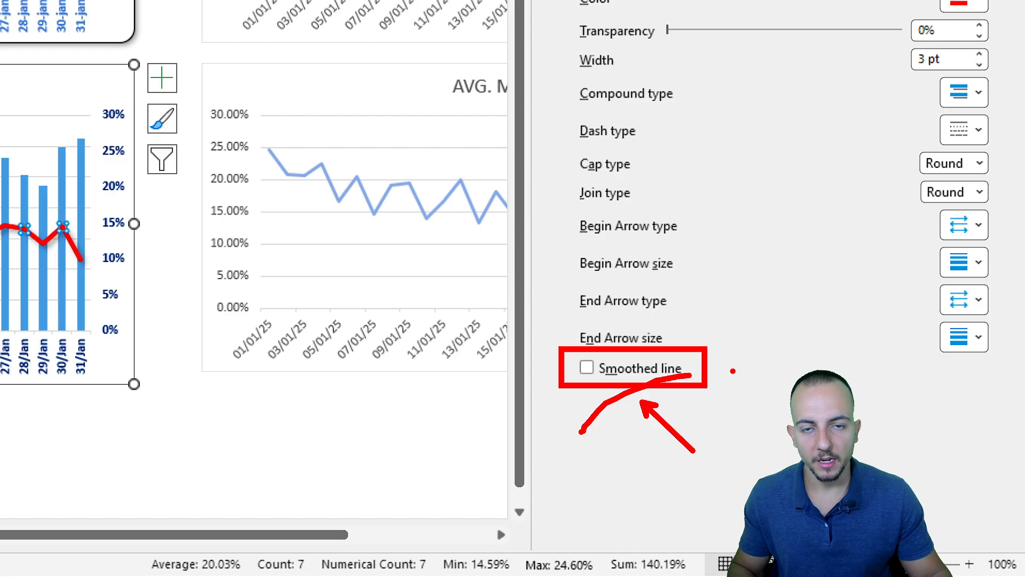
Turn on smoothing for the average margin line.
left_click(598, 368)
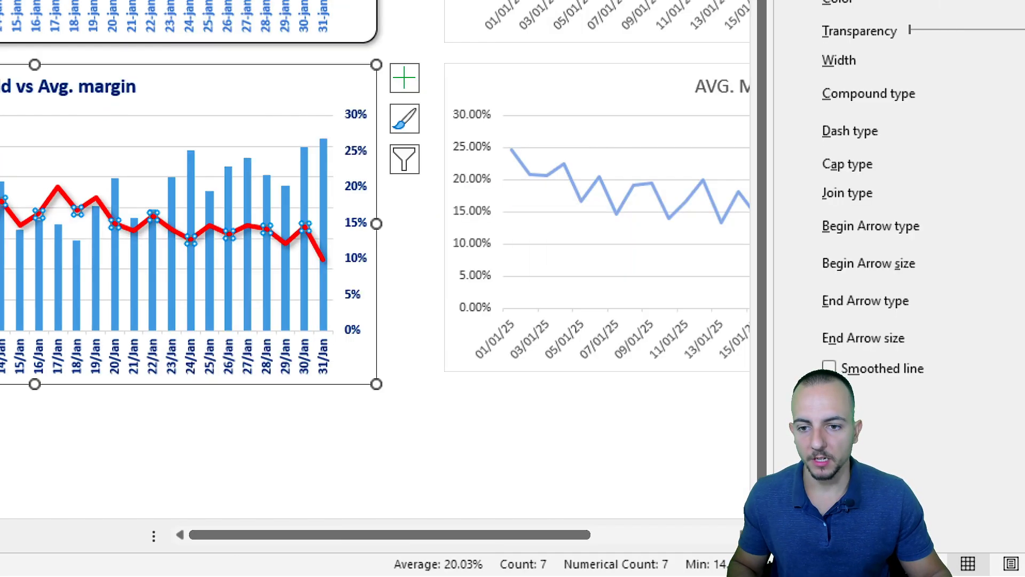
left_click(829, 368)
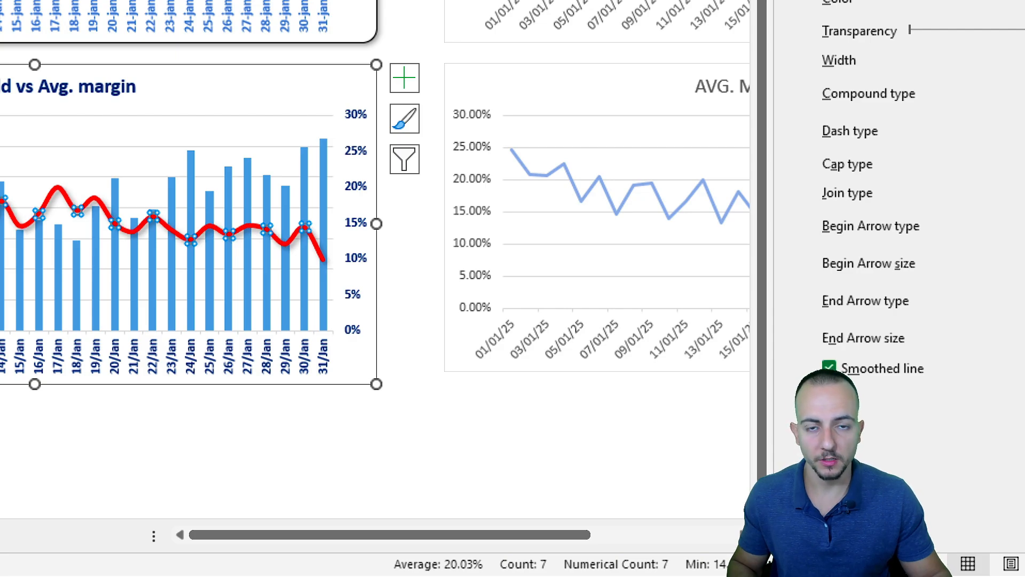
left_click(829, 368)
left_click(829, 367)
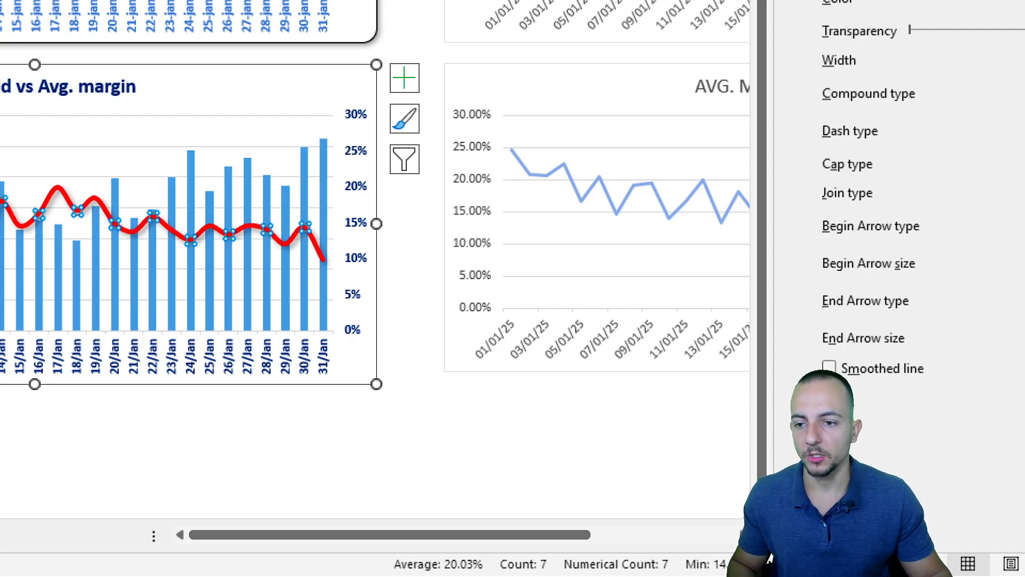
left_click(829, 368)
left_click(829, 368)
left_click(829, 368)
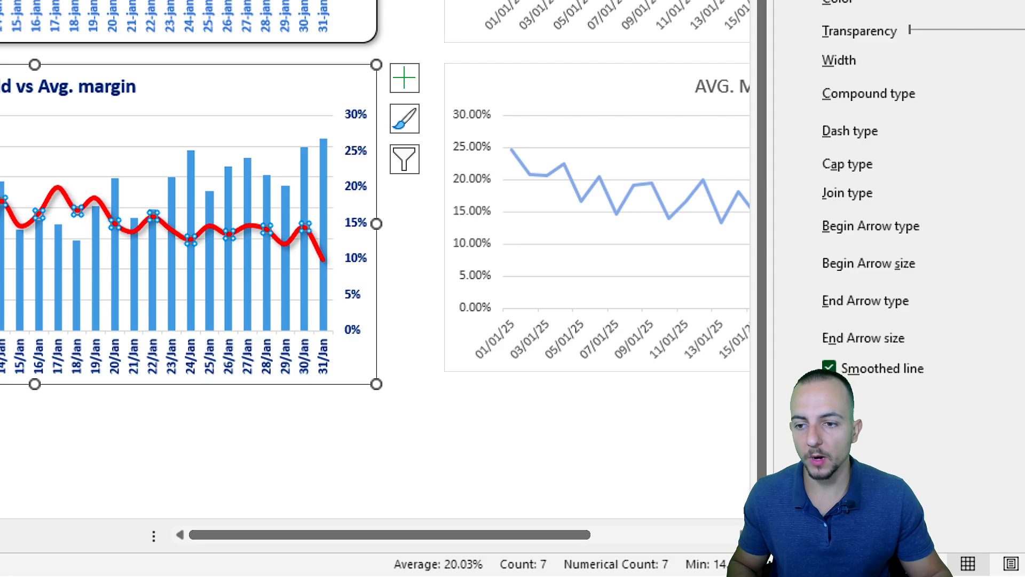
left_click(830, 368)
left_click(829, 368)
left_click(829, 368)
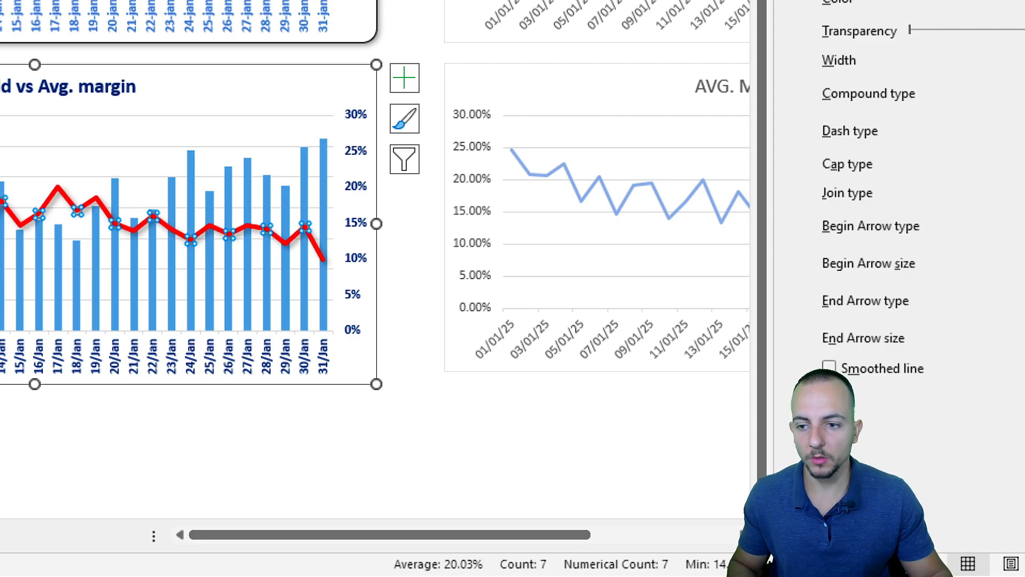
left_click(829, 368)
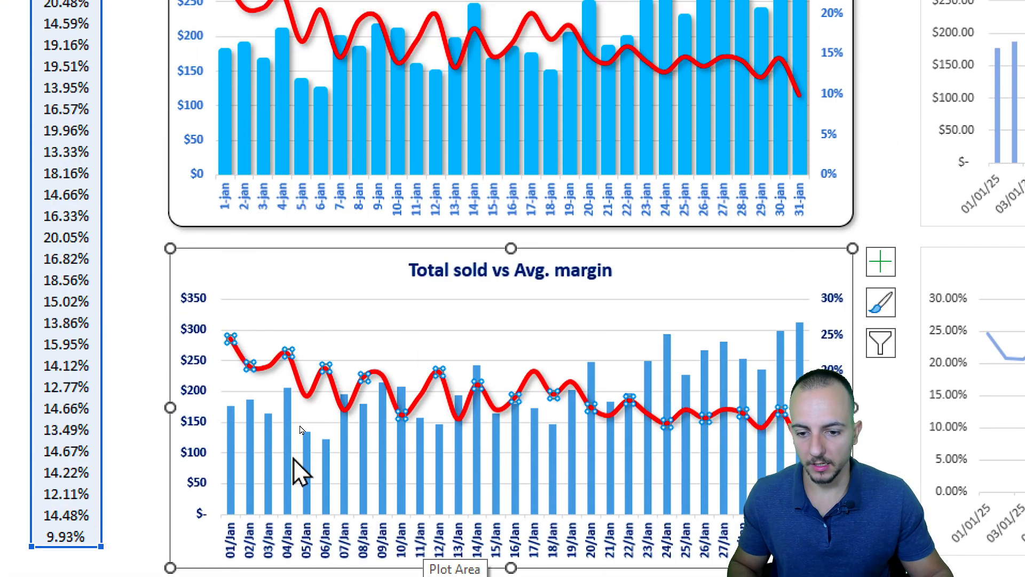
Add an outer drop shadow to the total sold columns.
left_click(308, 444)
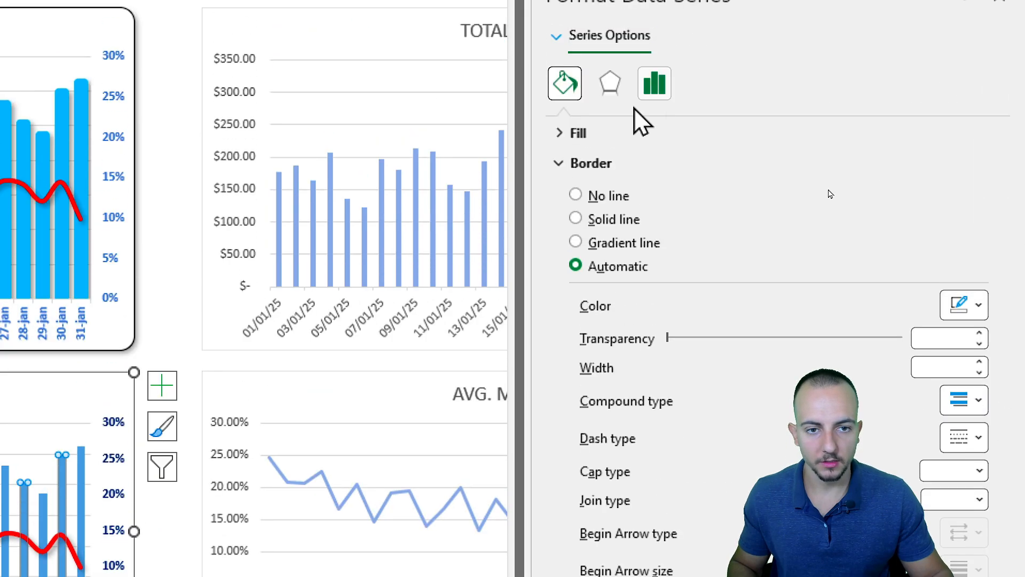
left_click(610, 83)
left_click(967, 164)
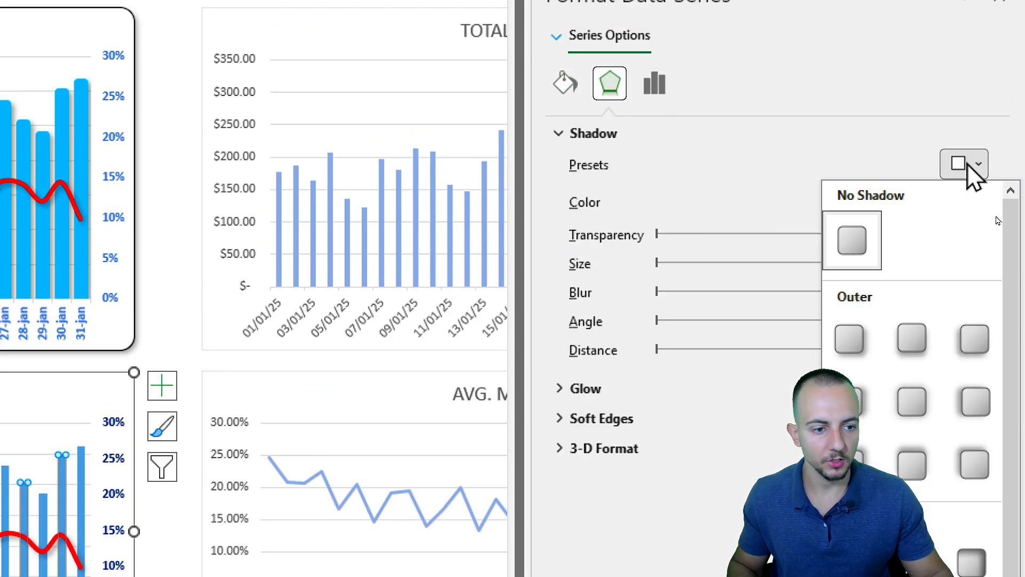
left_click(849, 340)
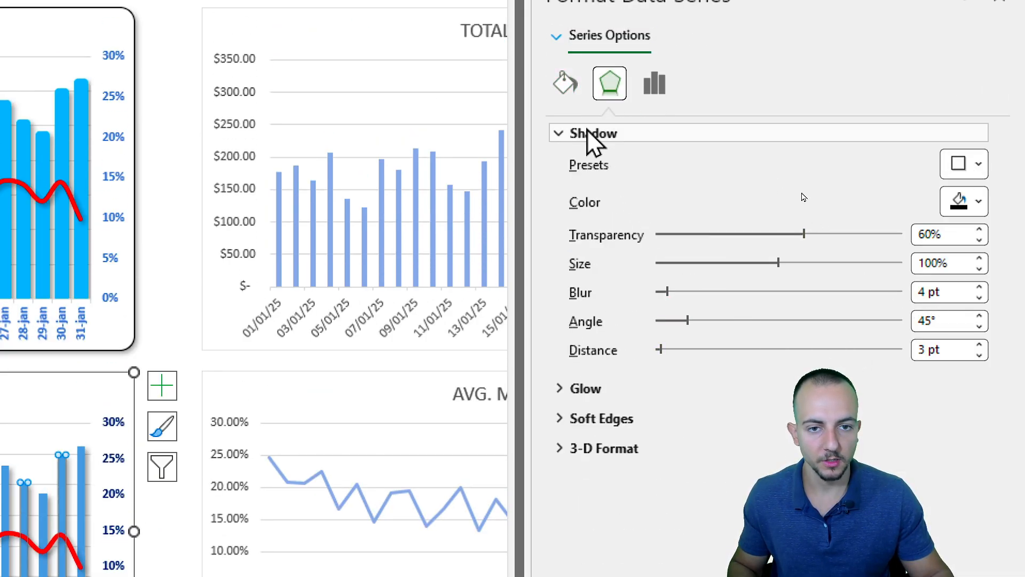
Give the total sold columns a solid light blue border.
left_click(566, 86)
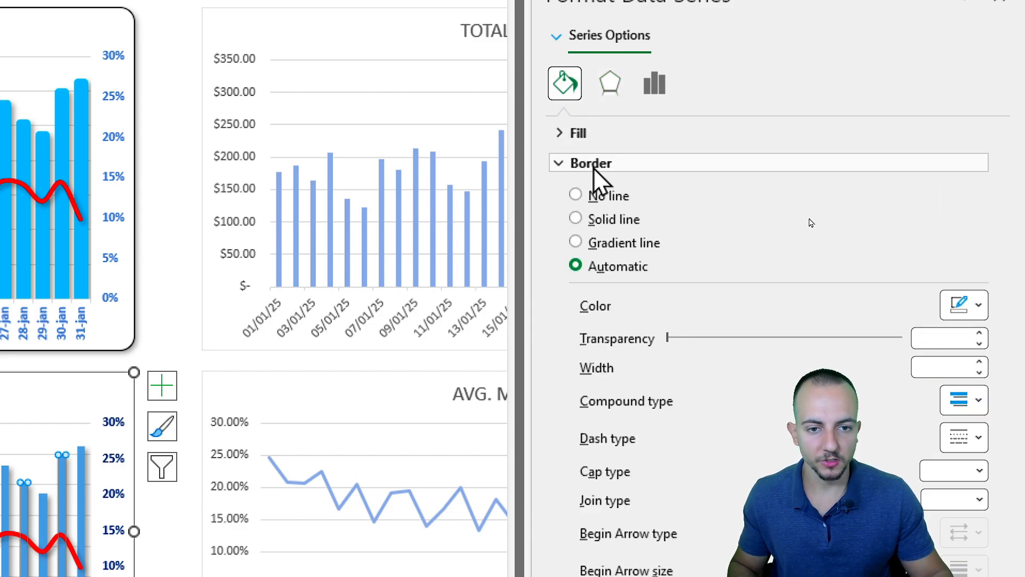
left_click(588, 219)
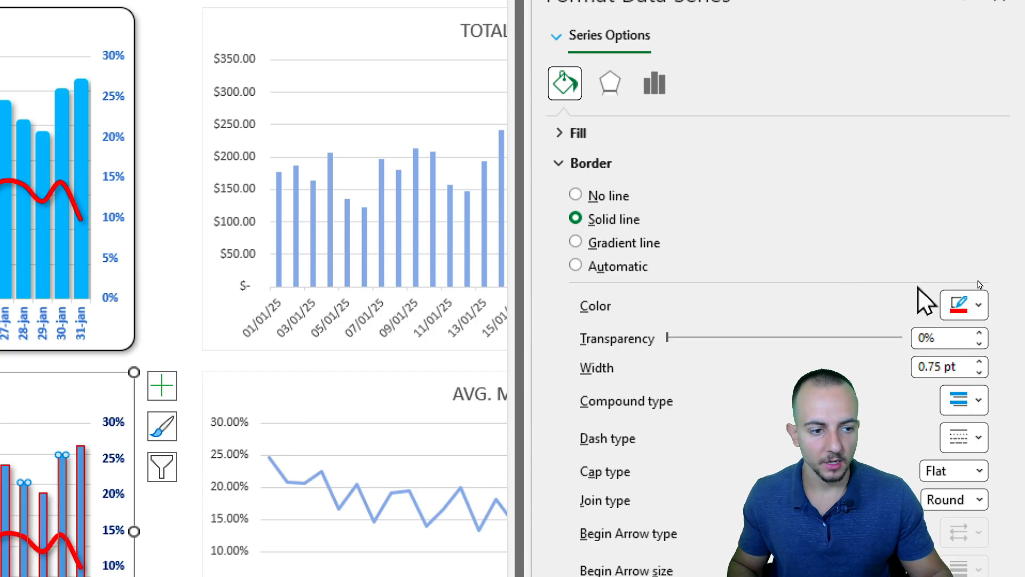
left_click(961, 305)
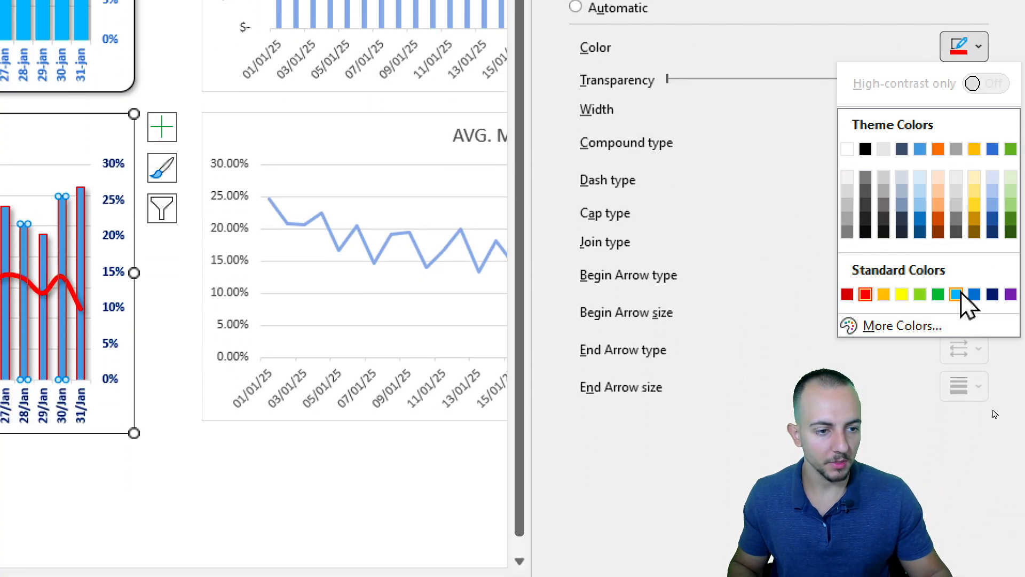
left_click(957, 294)
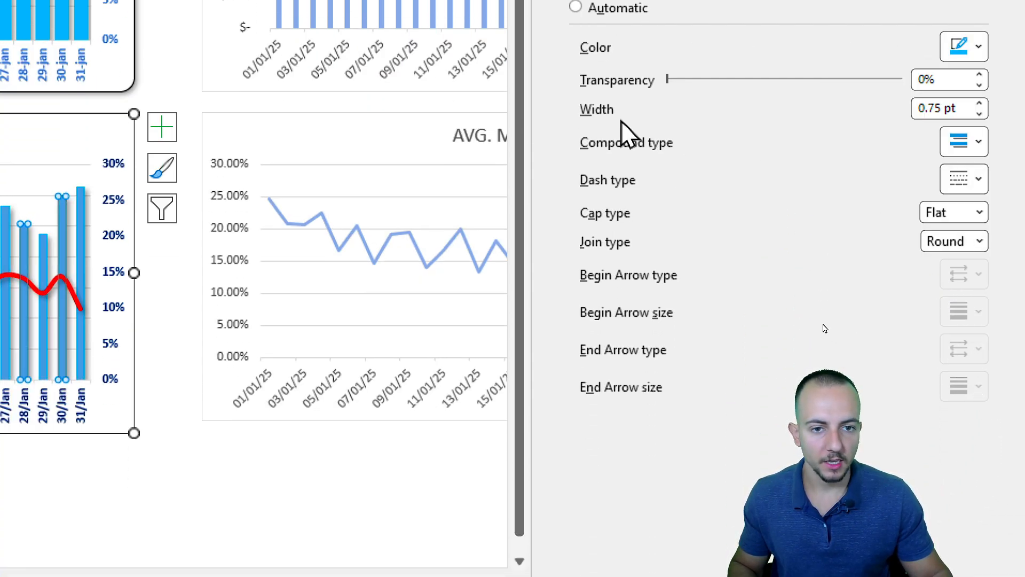
Set the total sold columns' border width to 6 pt and close the formatting pane.
mouse_move(622, 92)
left_mouse_down()
mouse_move(557, 107)
mouse_move(625, 89)
left_mouse_up()
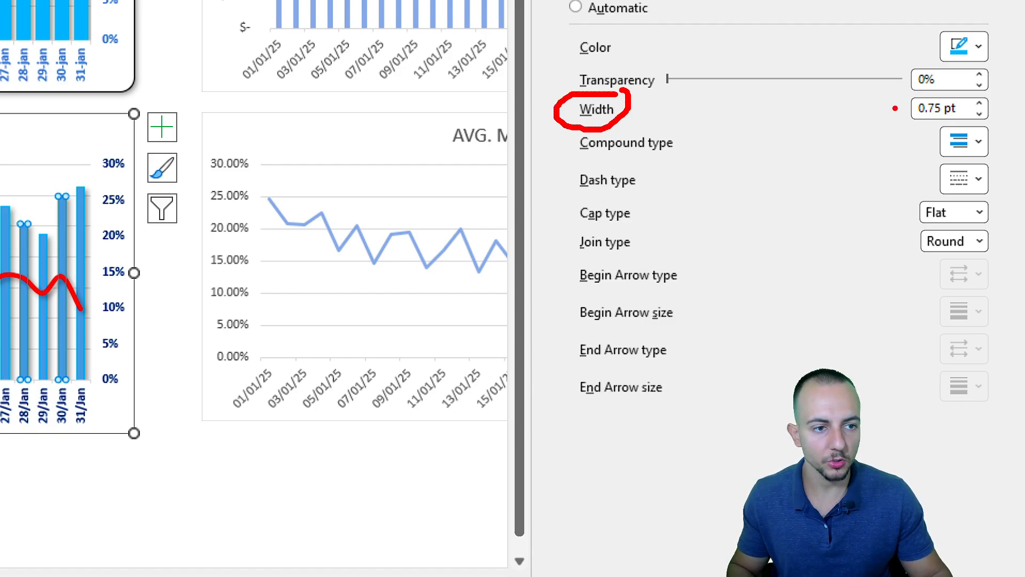
left_click_drag(897, 108, 672, 109)
left_click_drag(937, 87, 895, 86)
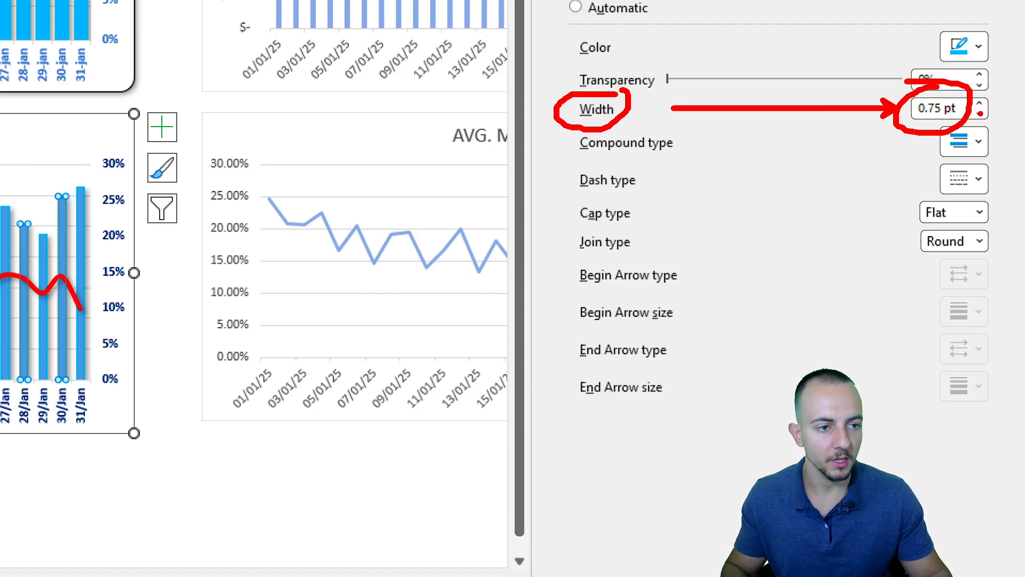
key("Escape")
left_click(979, 104)
left_click(979, 103)
left_click(979, 103)
left_click(979, 103)
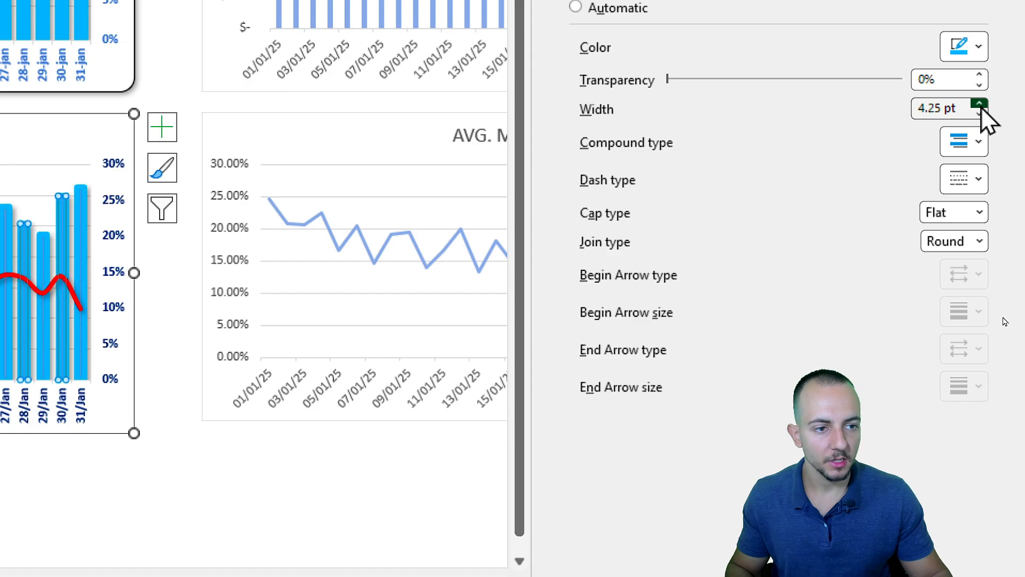
left_click_drag(980, 106, 980, 105)
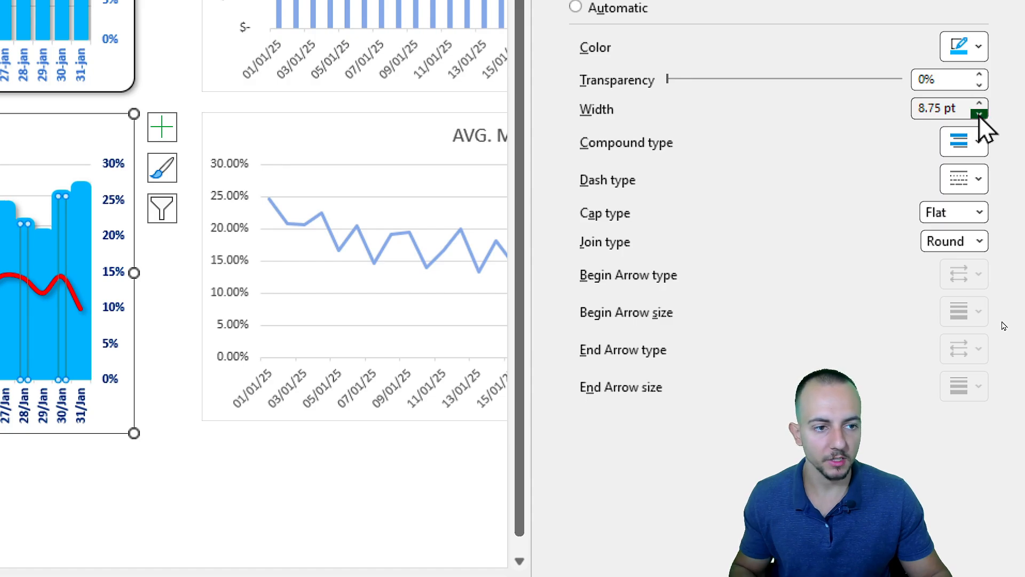
left_click_drag(980, 114, 980, 114)
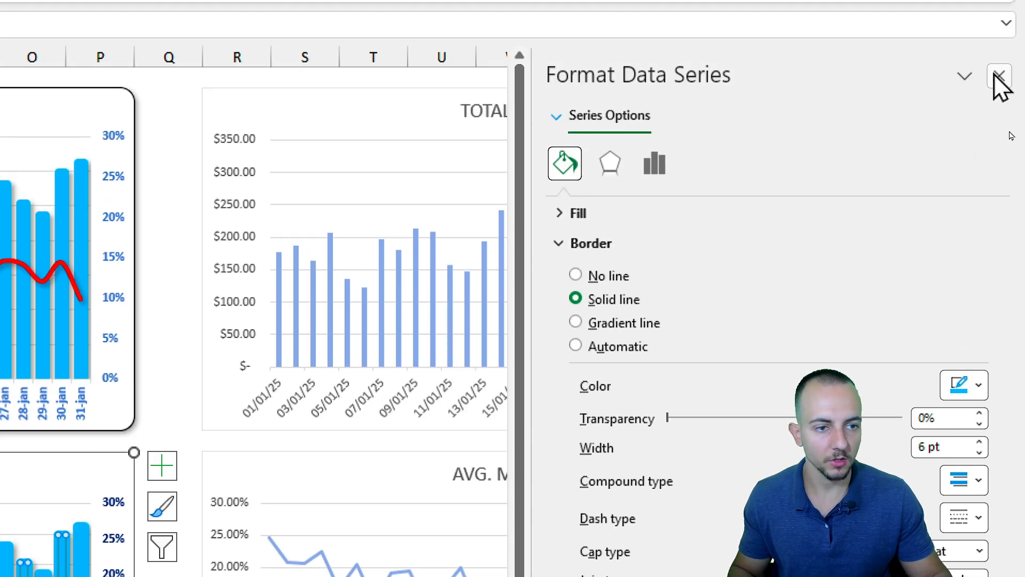
left_click(991, 75)
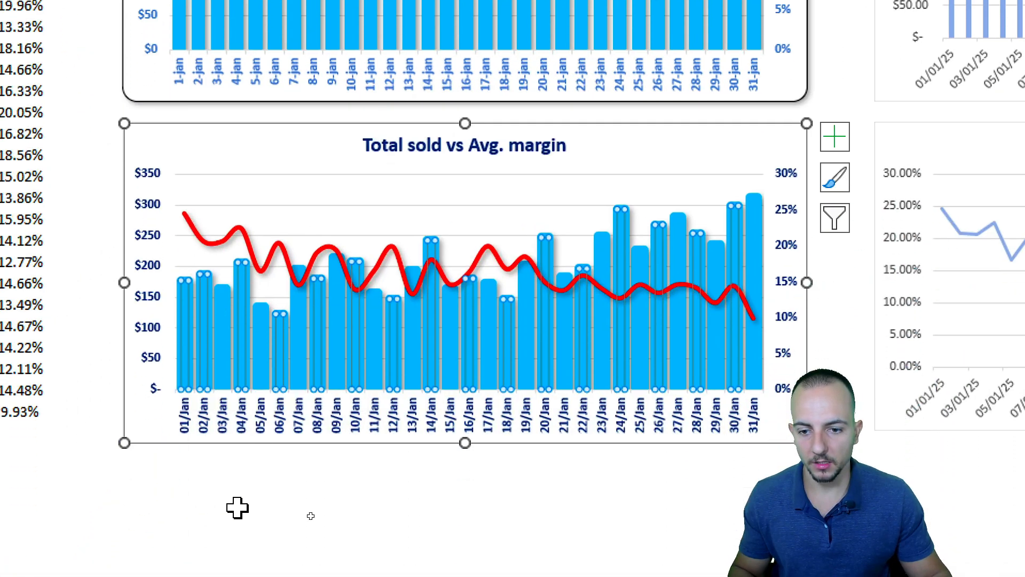
Set the last day's margin value in the data table to 30%.
left_click(309, 499)
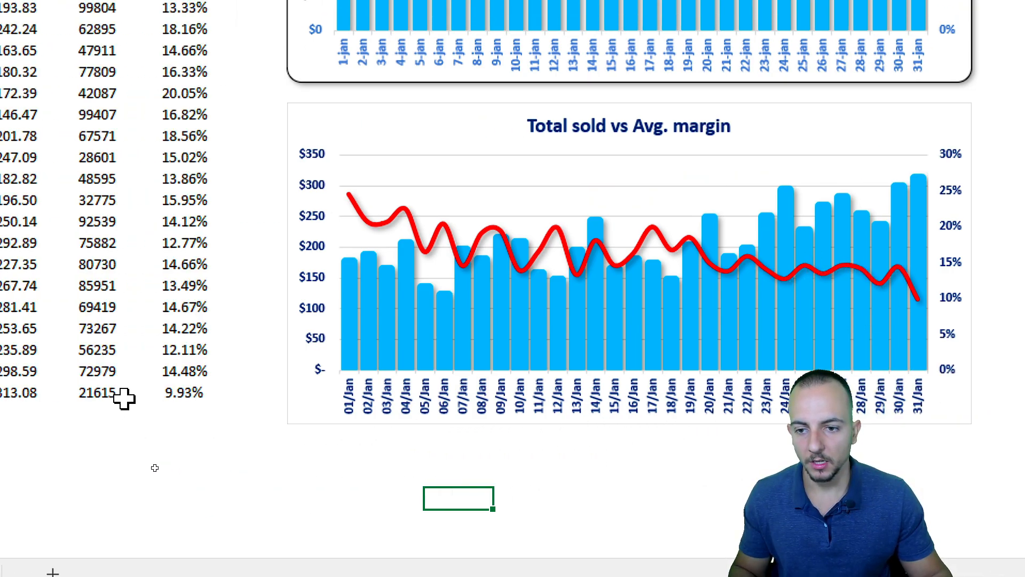
left_click(302, 393)
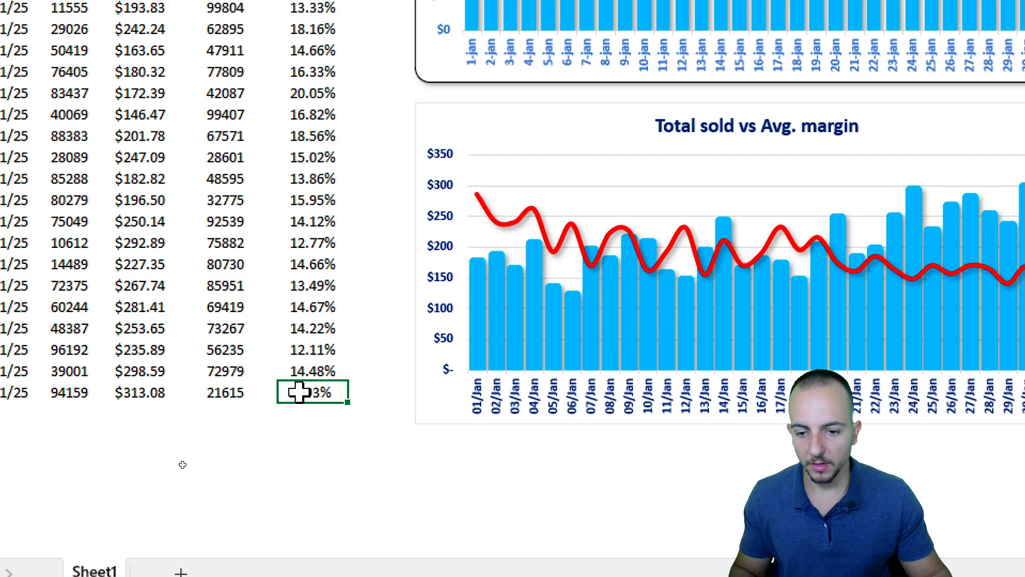
left_click_drag(317, 375, 356, 381)
key("Escape")
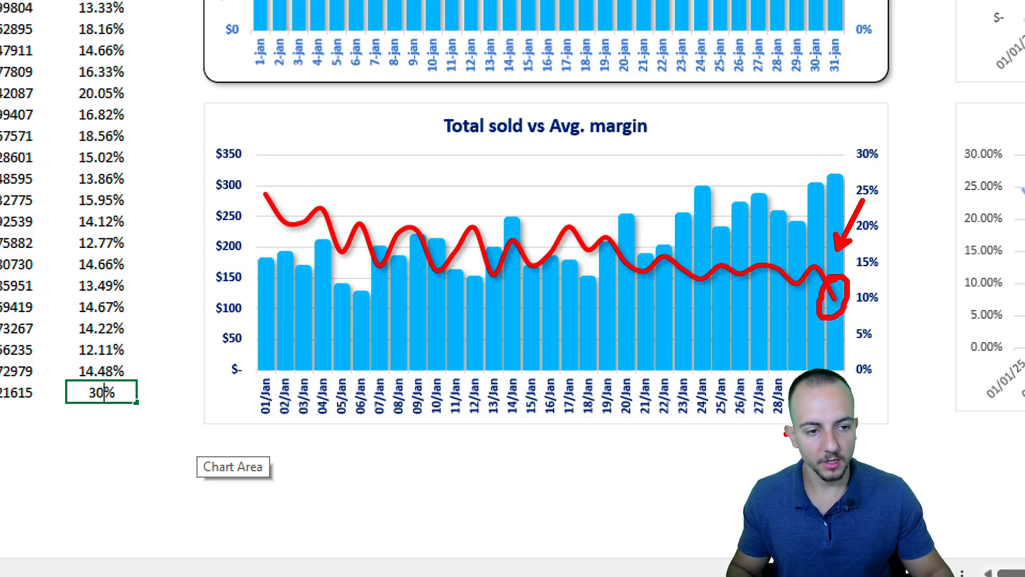
key("Escape")
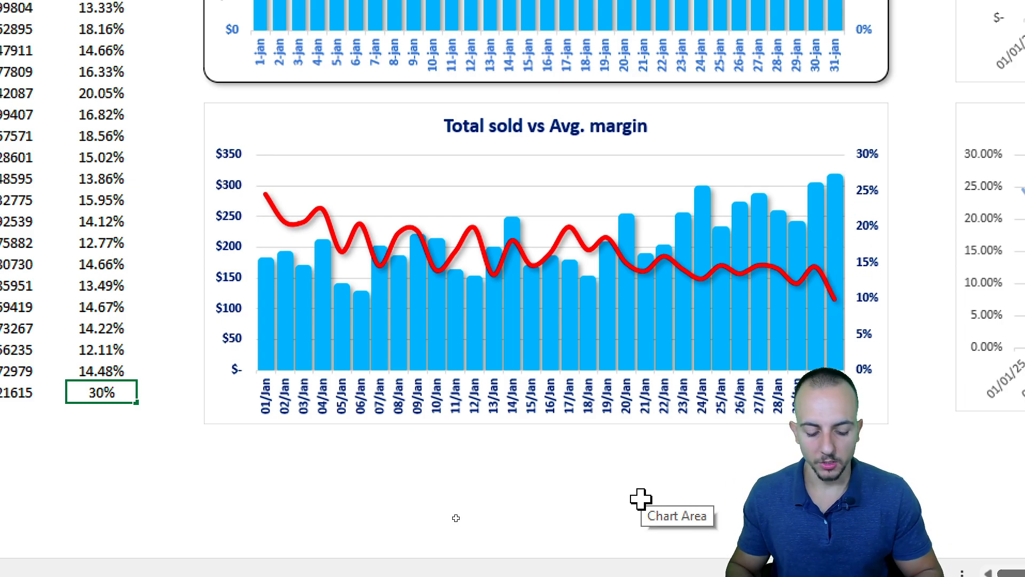
key("ctrl+Return")
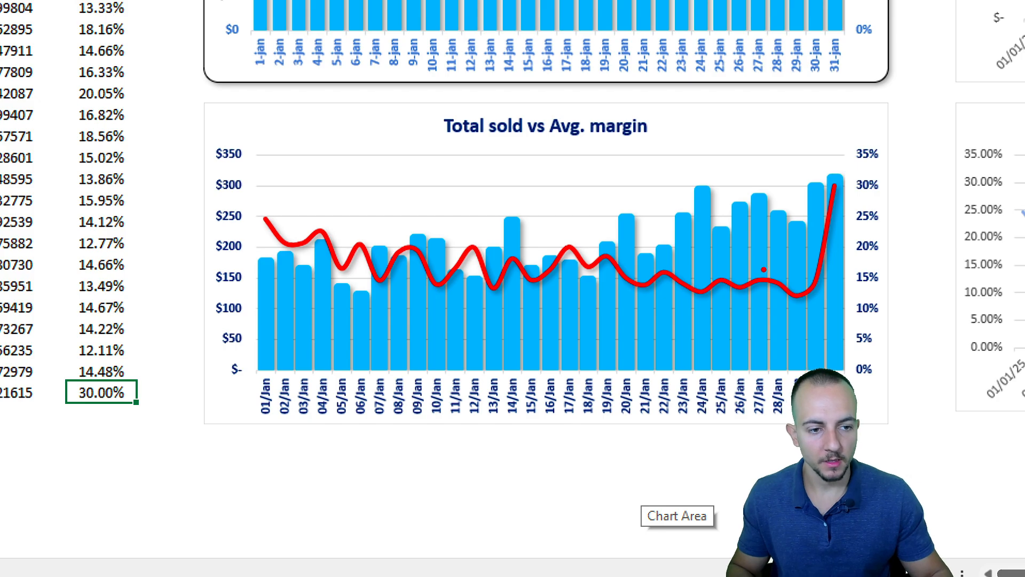
Undo the margin value change.
left_click_drag(816, 169, 863, 324)
left_click_drag(848, 360, 860, 387)
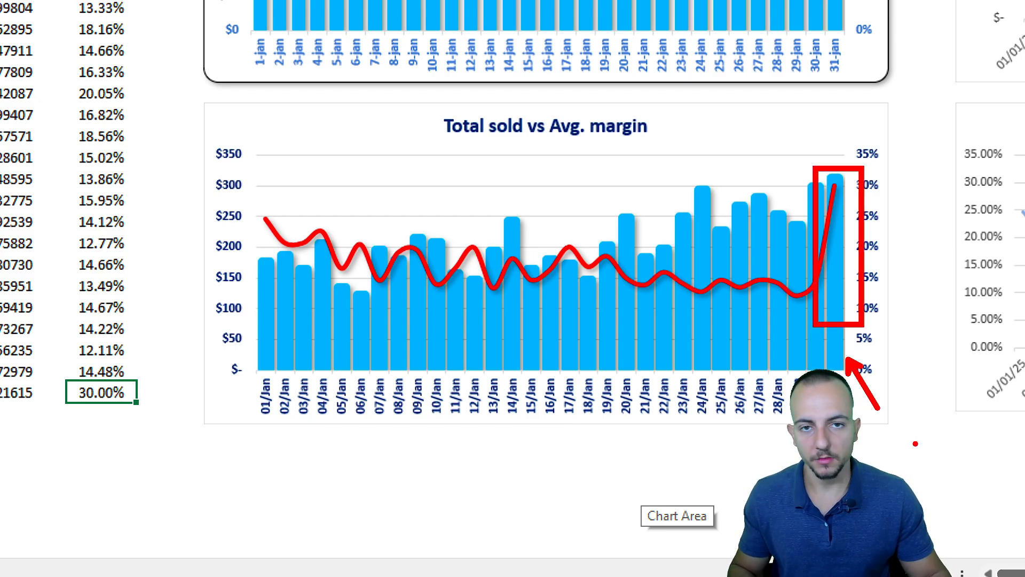
key("Escape")
key("ctrl+z")
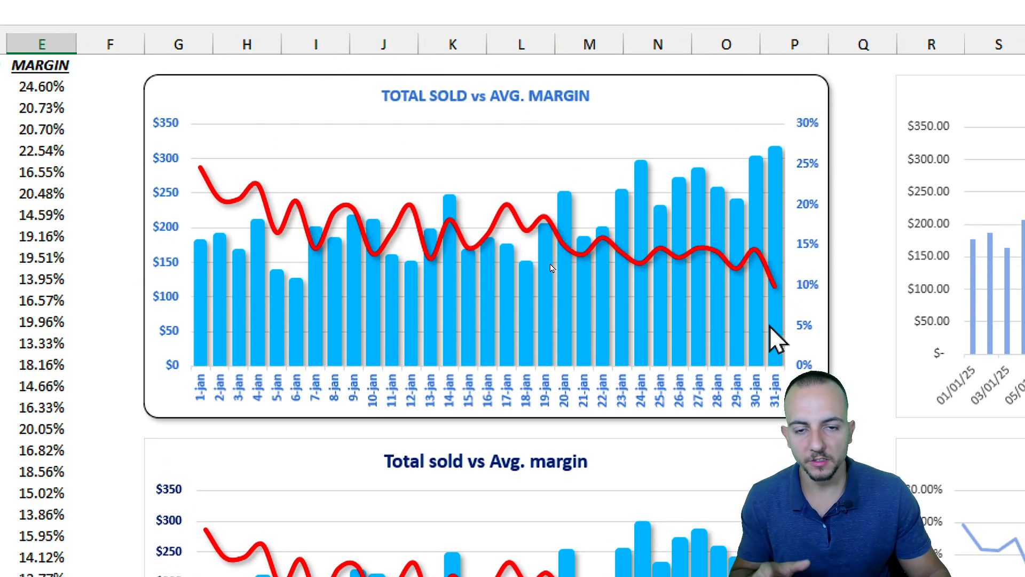
mouse_move(776, 327)
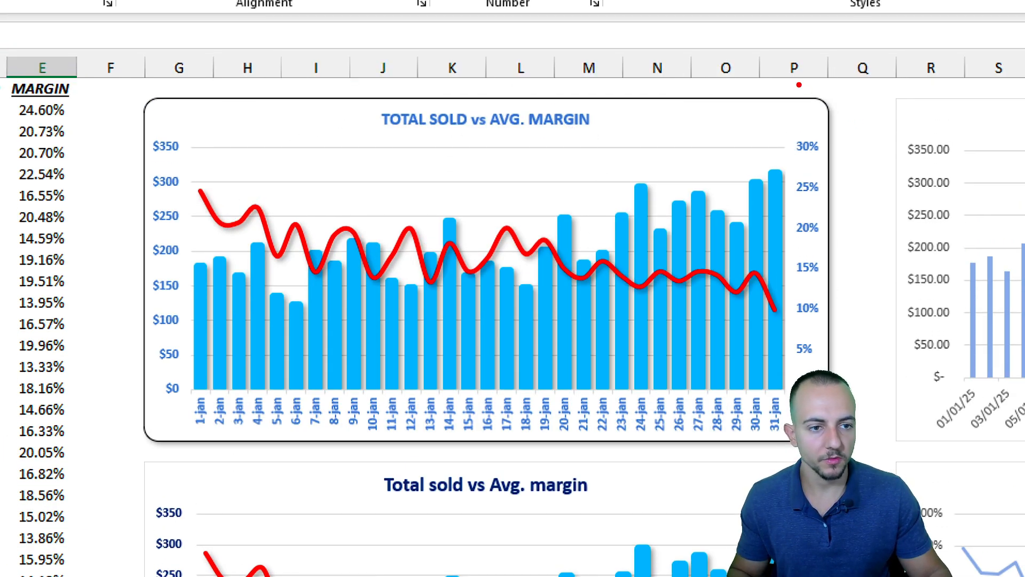
key("ctrl+z")
left_click_drag(836, 235, 905, 185)
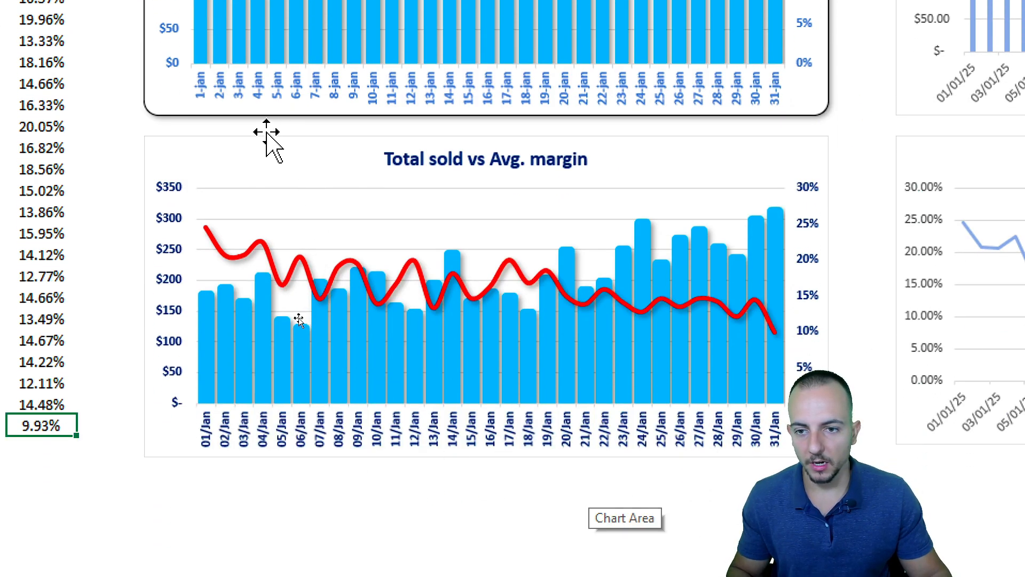
Open the chart area formatting and give it a solid black border 1 pt wide.
left_click(267, 461)
right_click(267, 134)
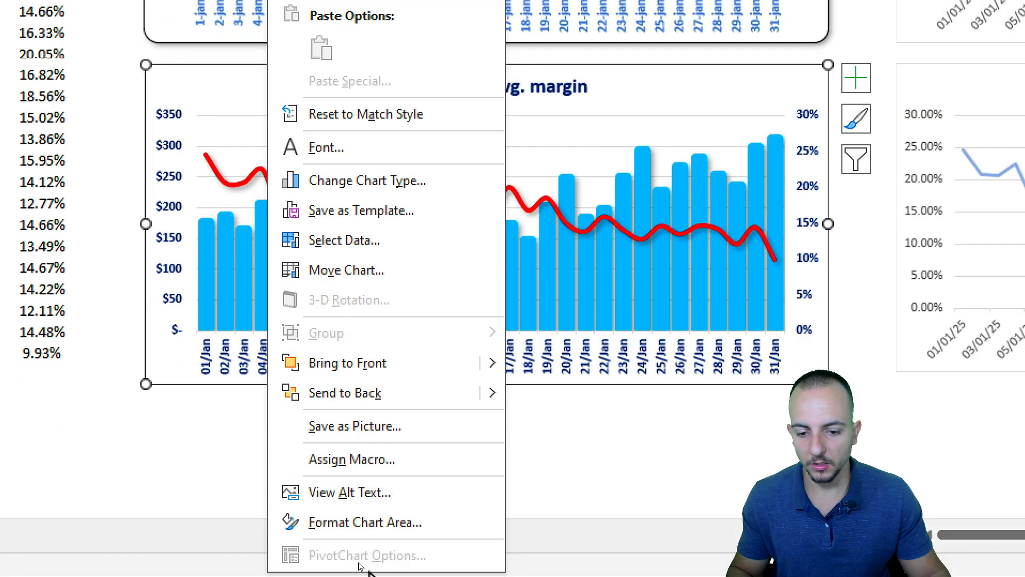
left_click(400, 523)
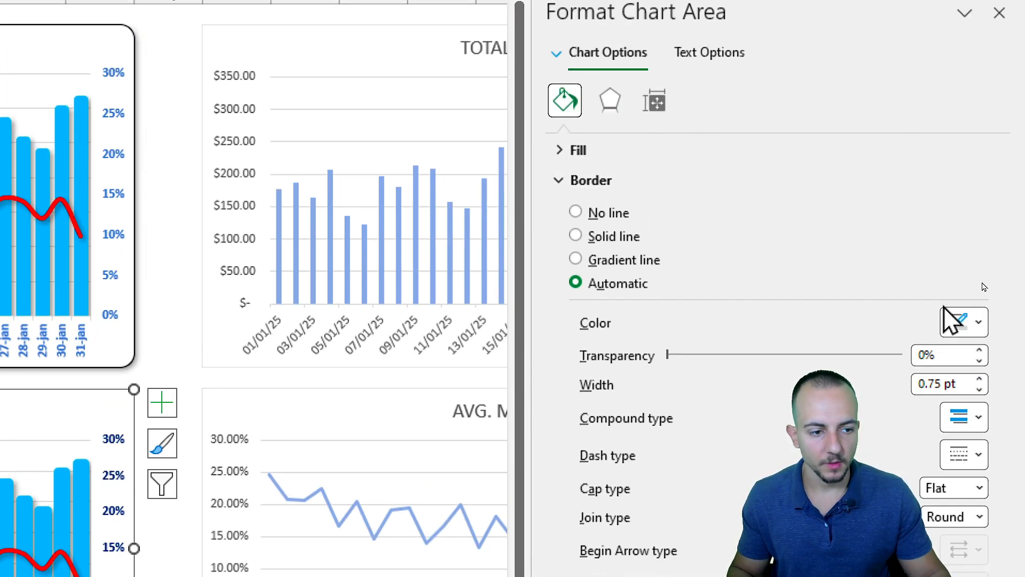
left_click(964, 323)
left_click(865, 426)
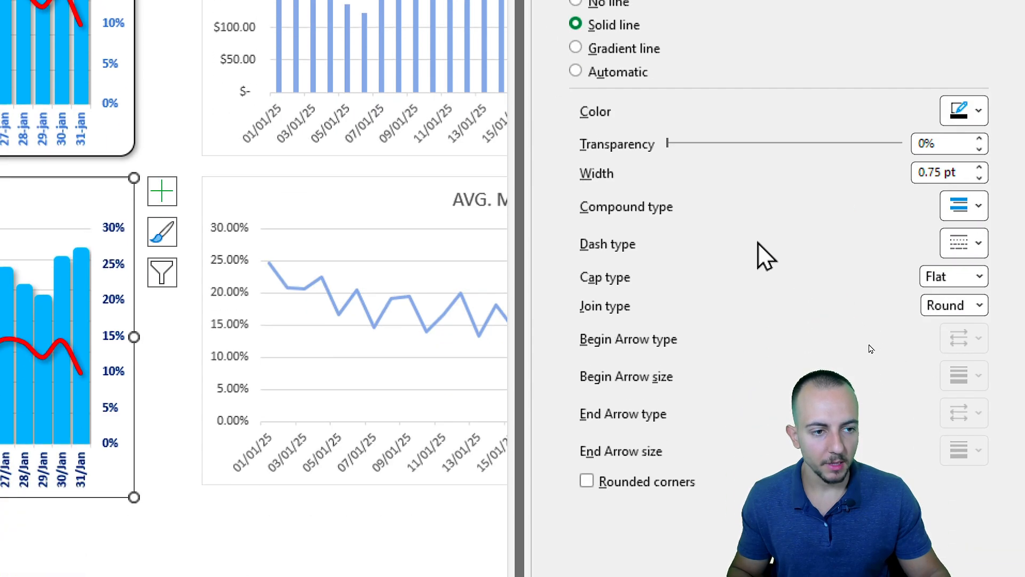
left_click(979, 168)
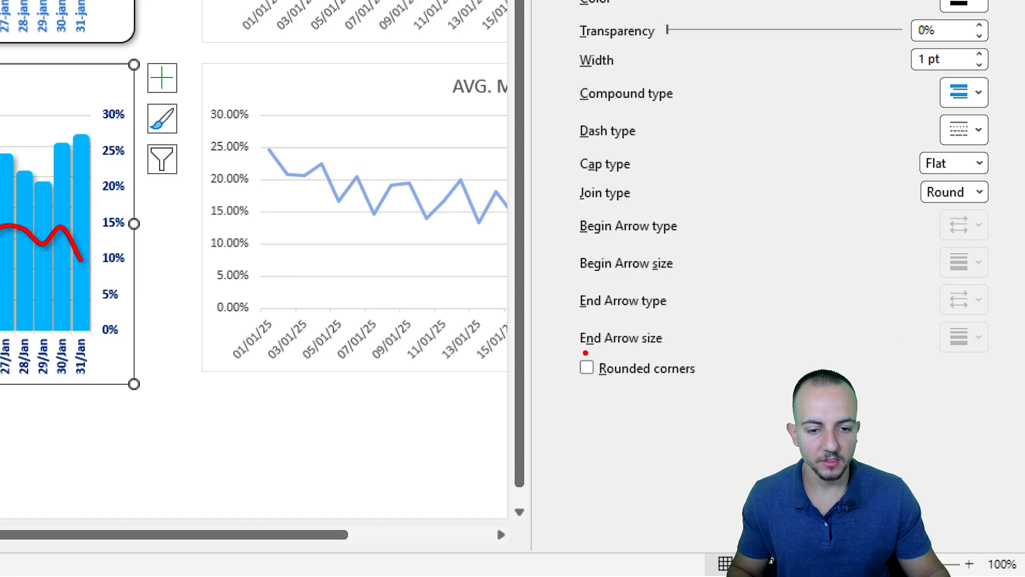
Turn on rounded corners for the chart area border.
mouse_move(566, 348)
left_mouse_down()
mouse_move(700, 364)
mouse_move(714, 387)
left_mouse_up()
left_click_drag(646, 394, 618, 433)
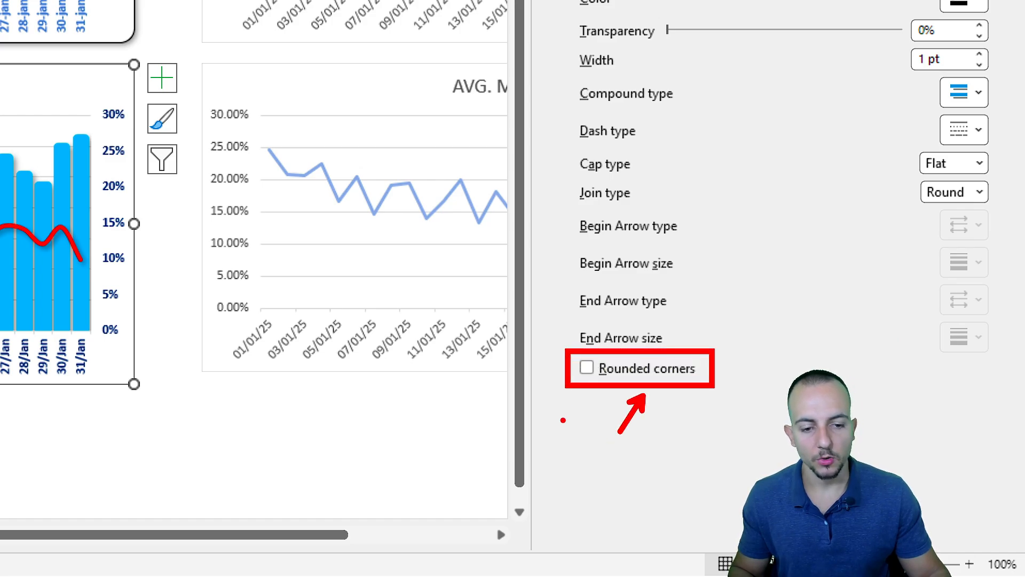
key("Escape")
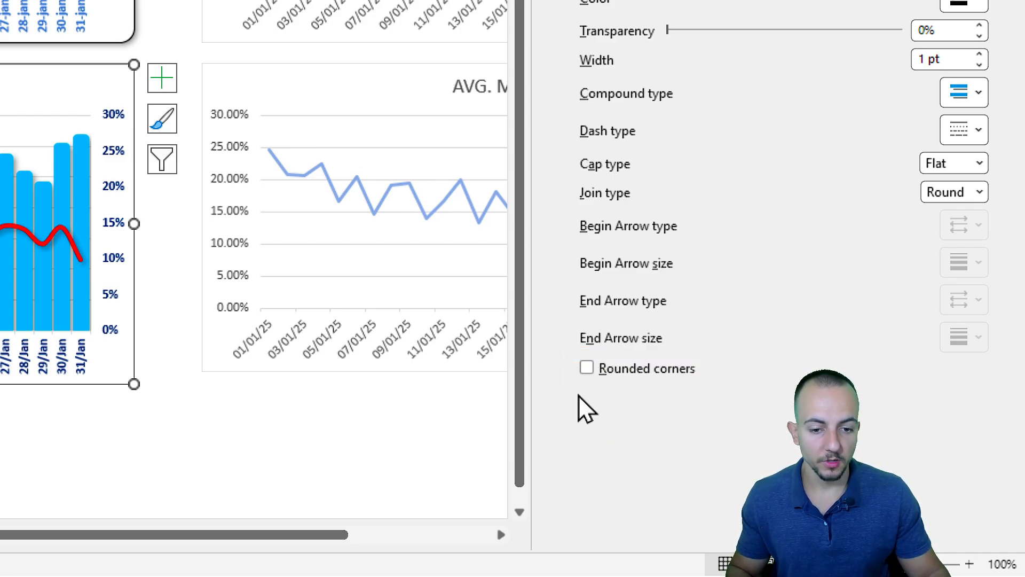
left_click(587, 368)
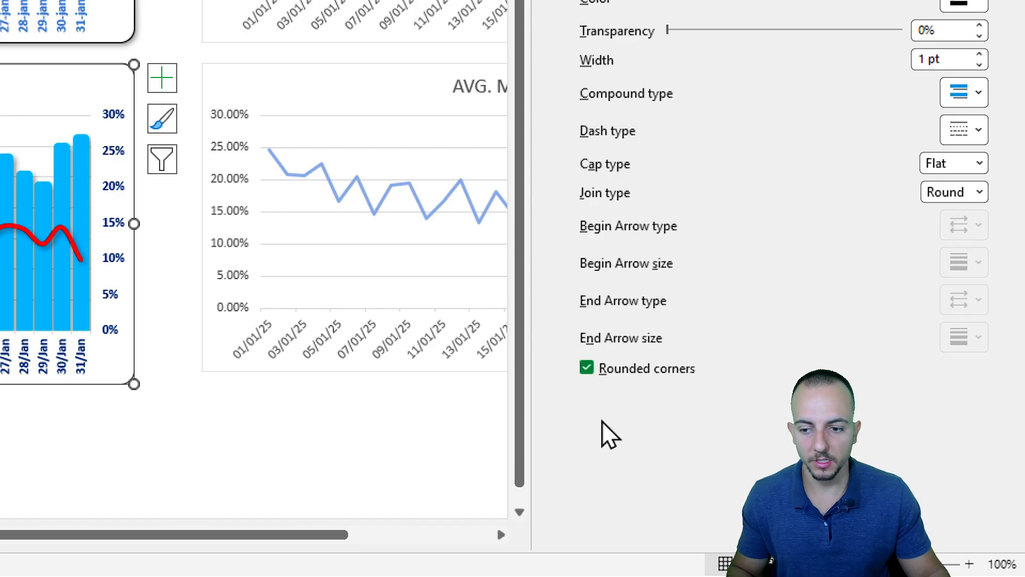
key("ctrl+2")
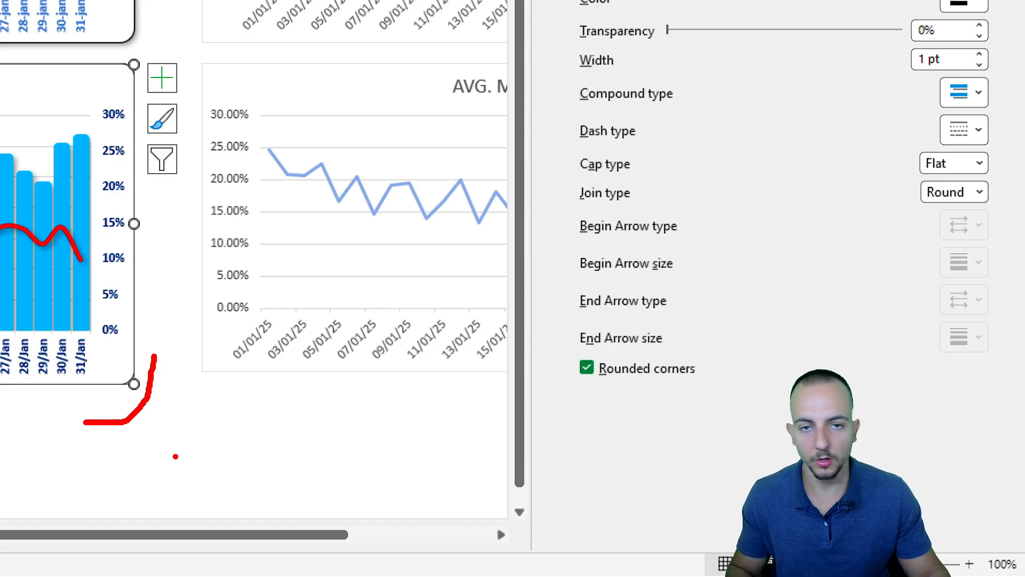
key("Escape")
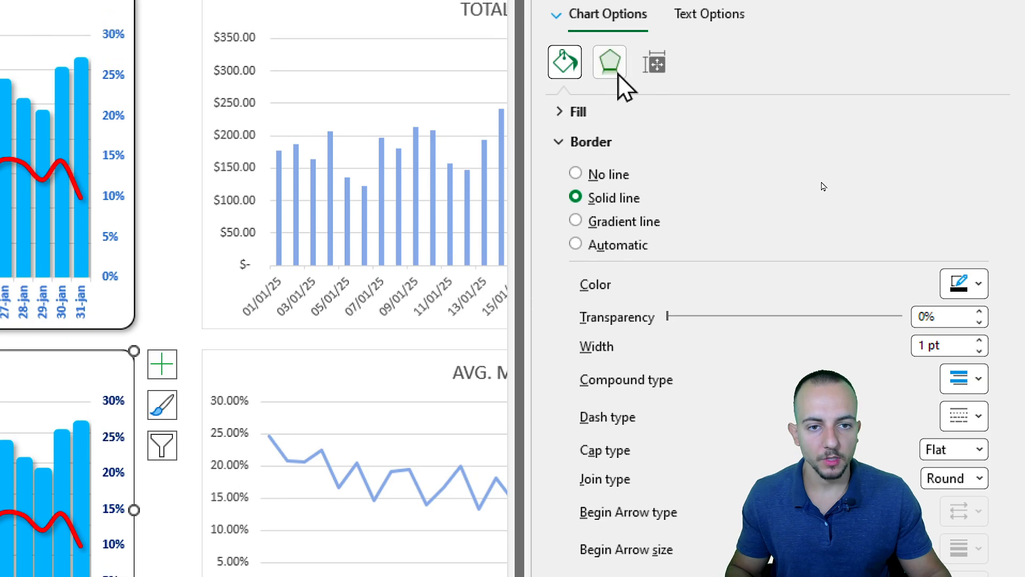
Add an outer drop shadow to the chart area and close the formatting pane.
left_click(617, 75)
left_click(970, 142)
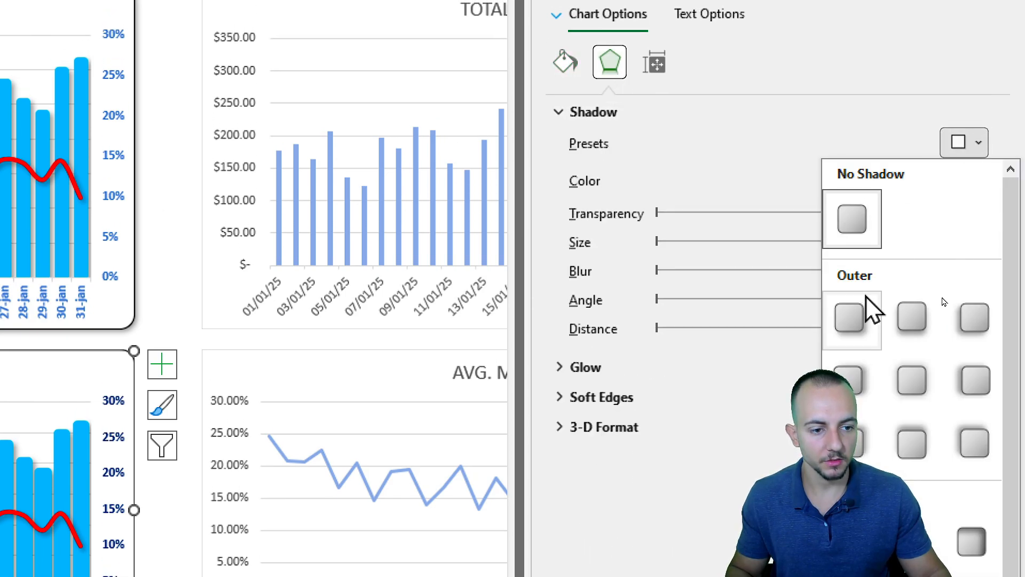
left_click(855, 311)
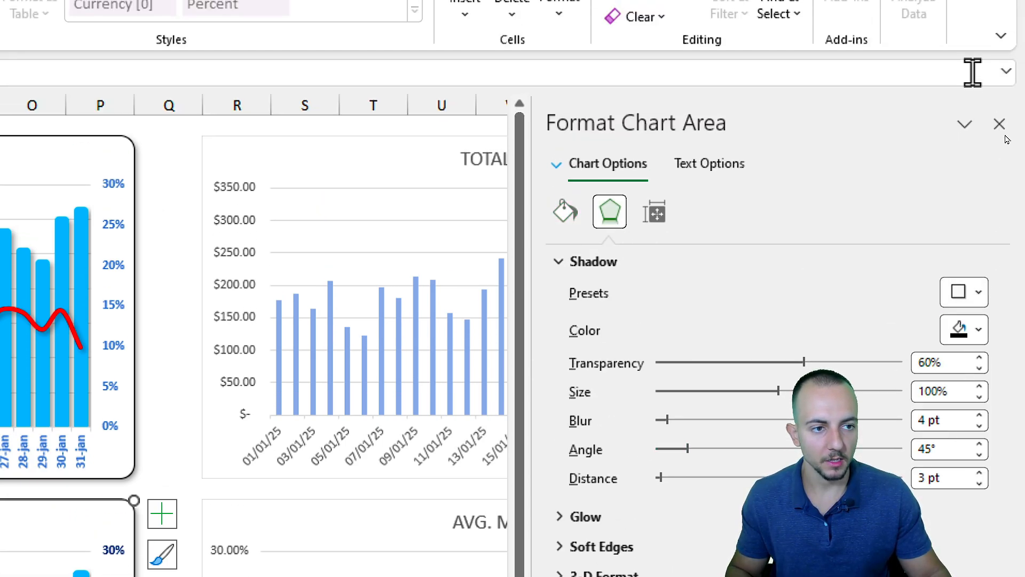
left_click(999, 124)
key("Escape")
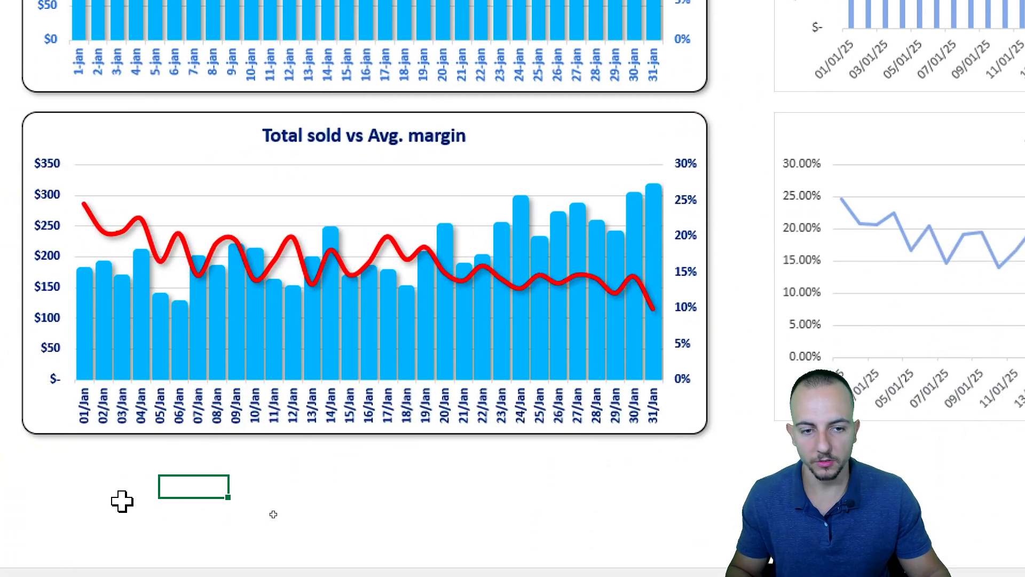
key("Up")
key("Up")
key("Up")
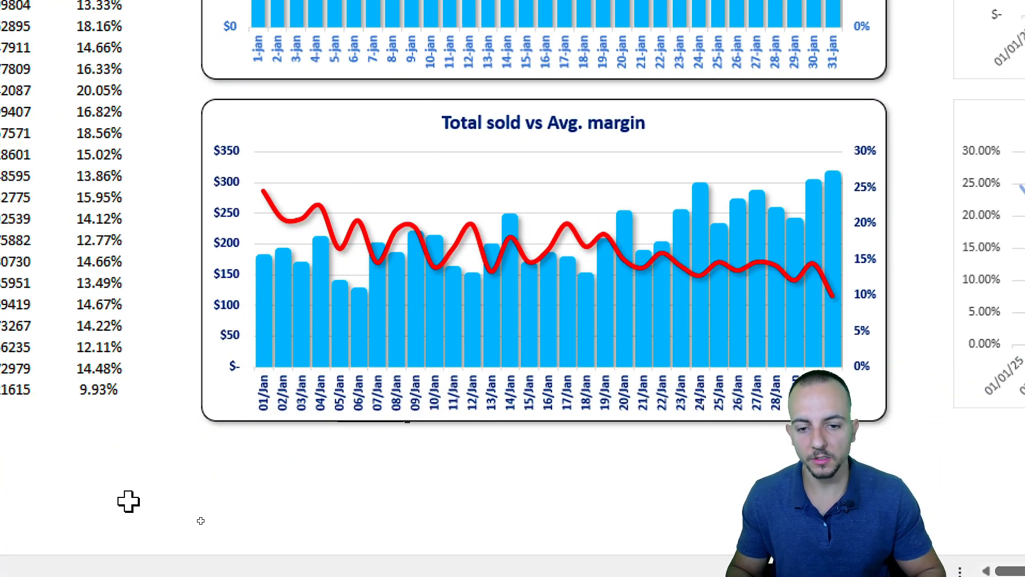